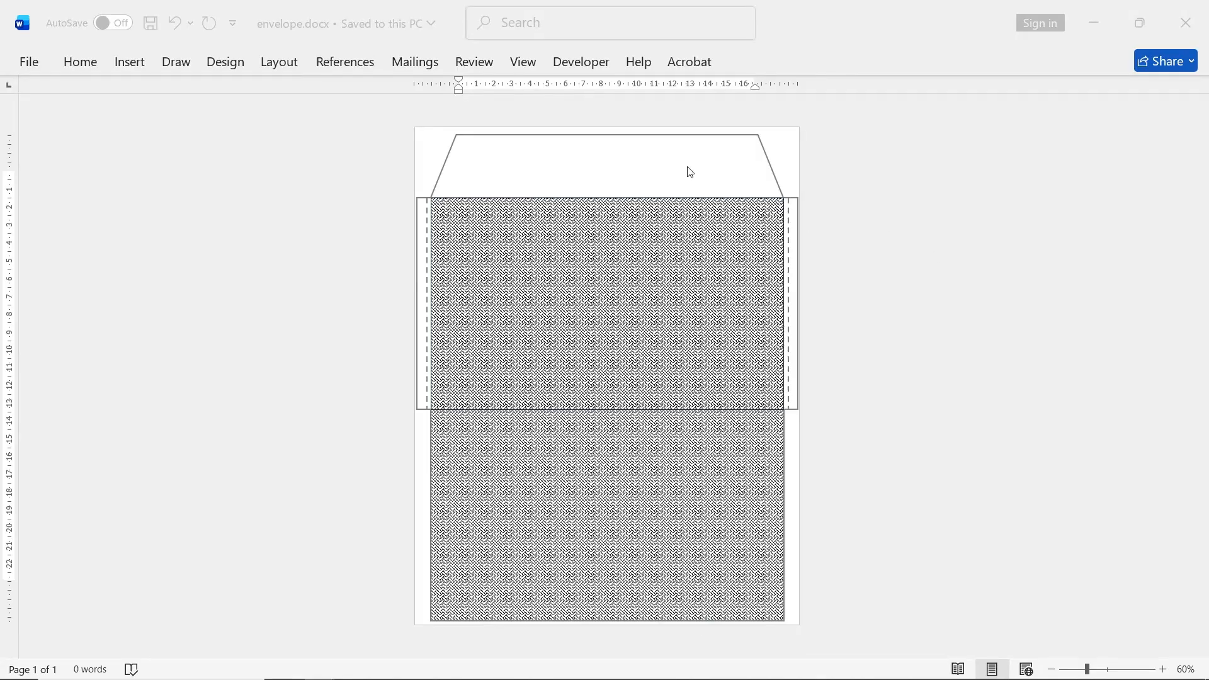
Step: Review the available paper sizes for the finished envelope template, leaving the page size as it is
click(755, 146)
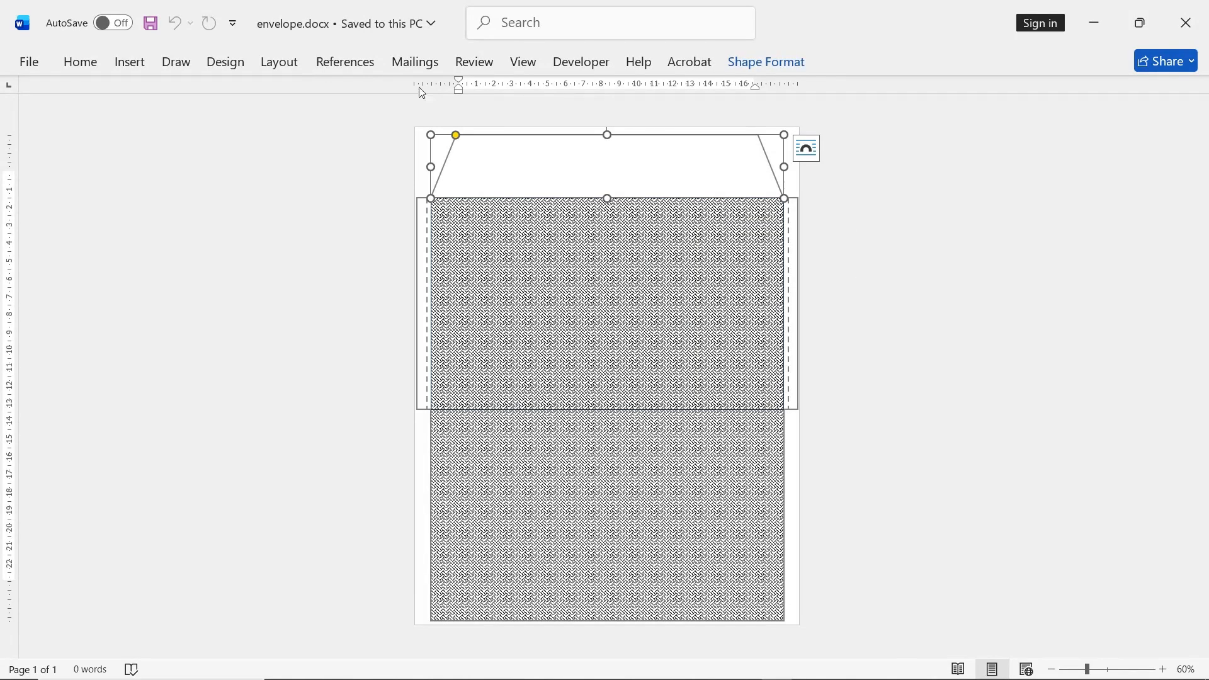
click(280, 62)
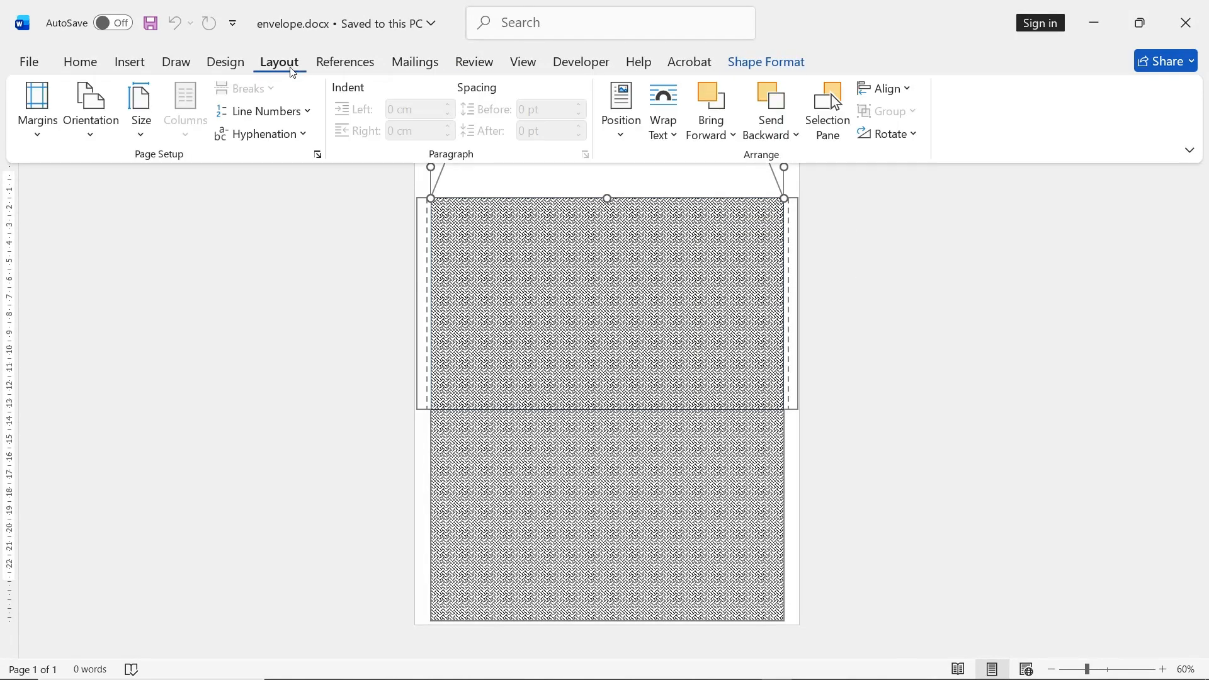
click(141, 108)
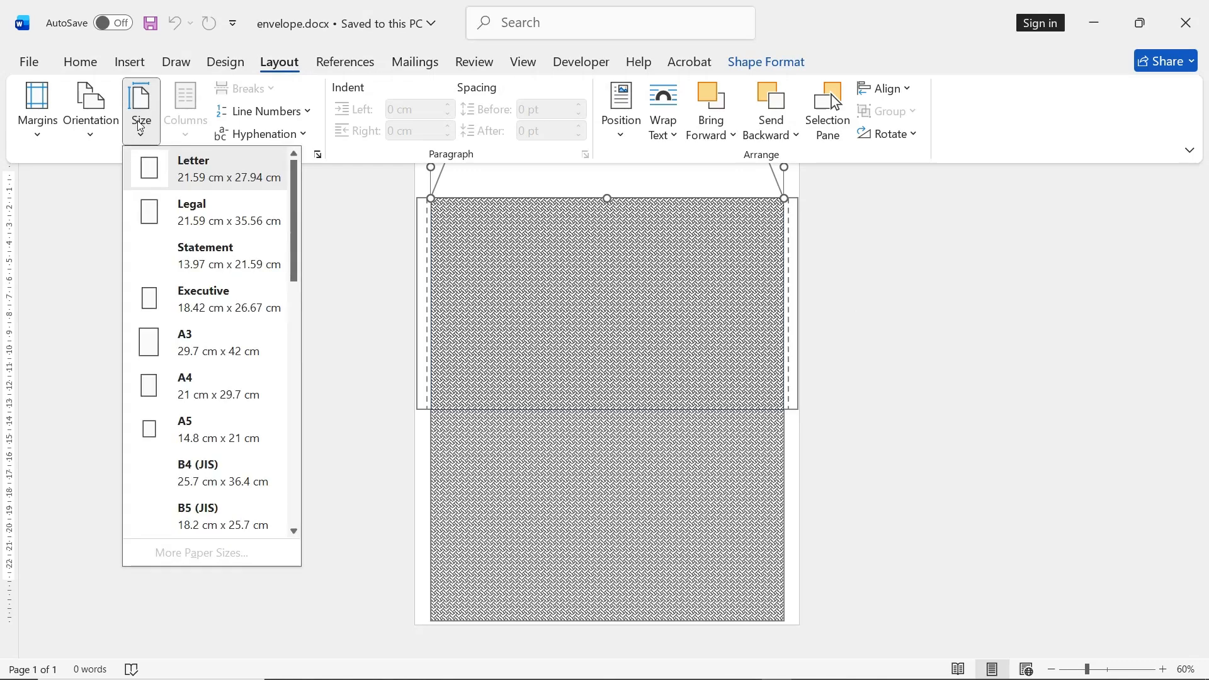
click(951, 247)
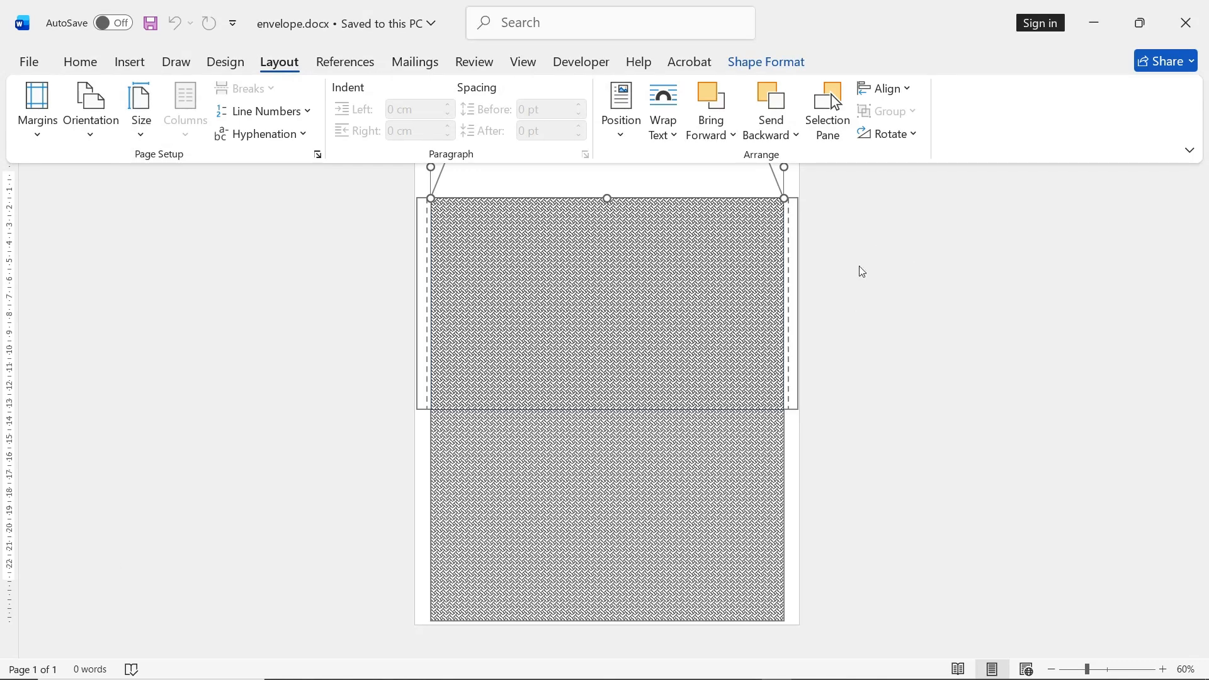
click(967, 271)
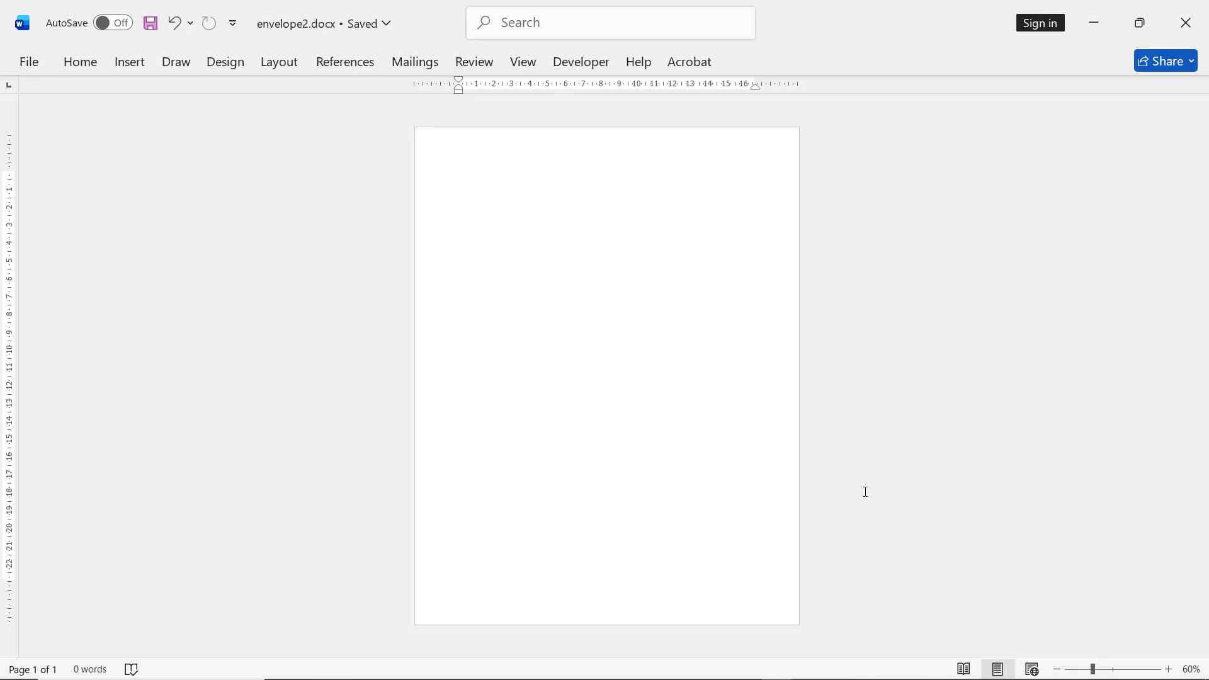
Step: Draw a trapezoid about 3.32 cm high and 17.85 cm wide across the upper part of the blank page
click(134, 66)
click(255, 89)
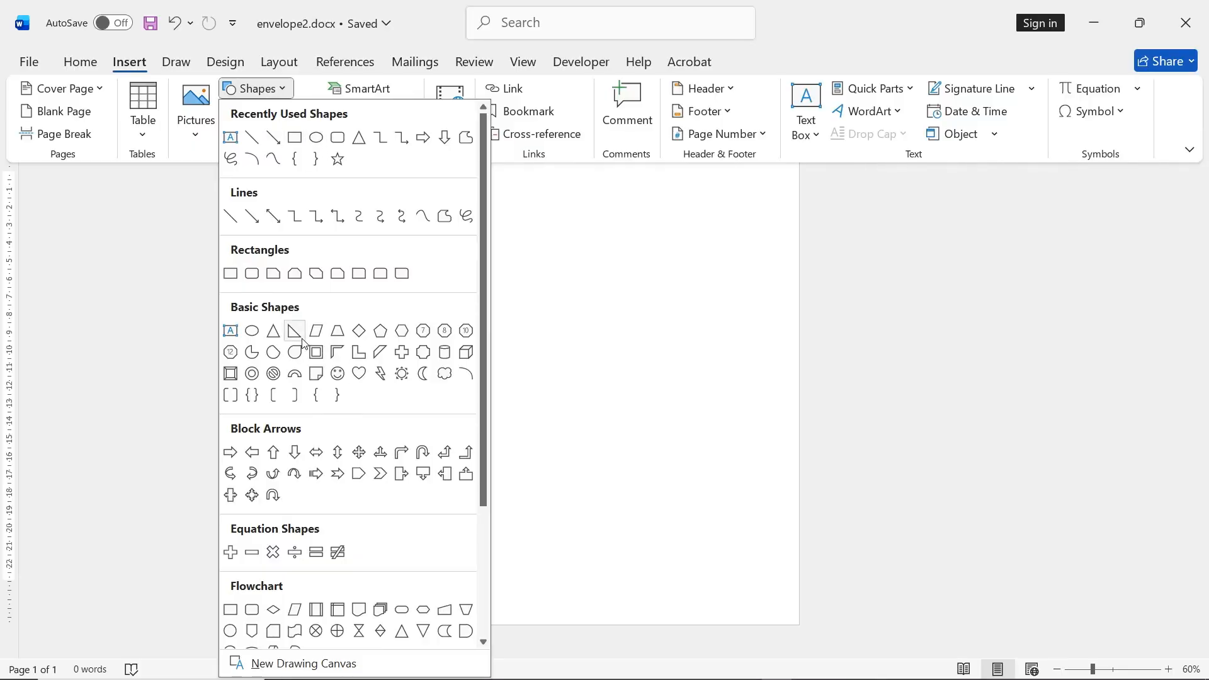
click(338, 332)
drag(466, 179, 497, 192)
drag(594, 216, 785, 238)
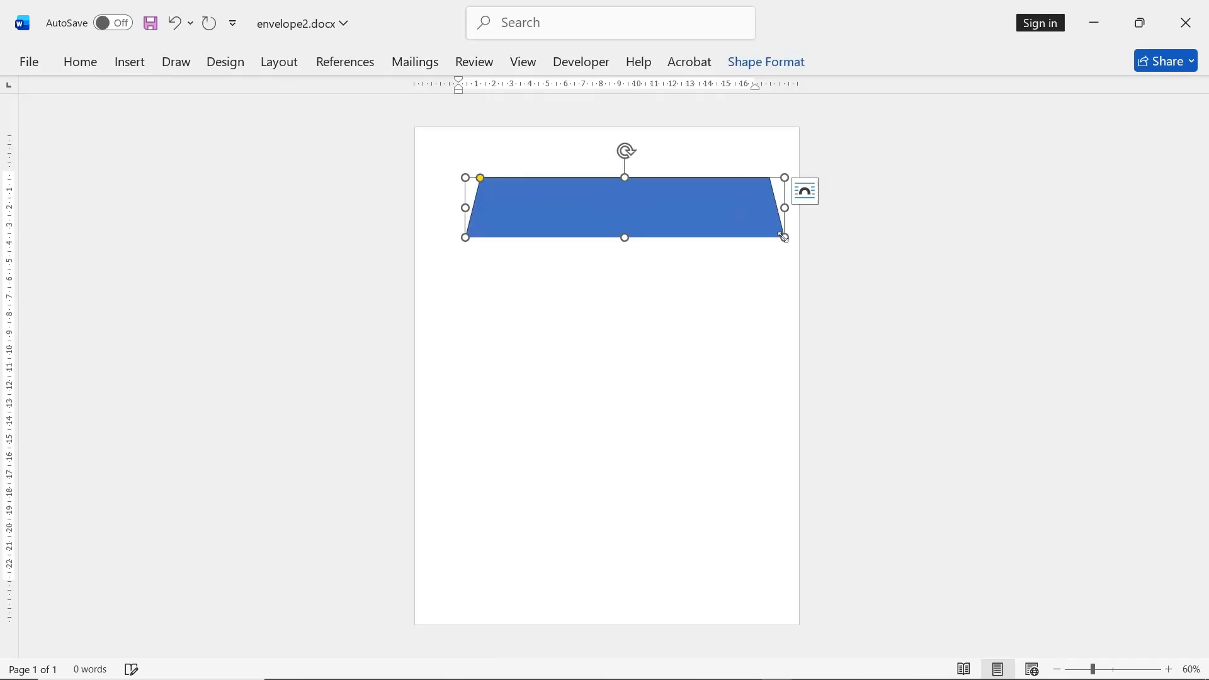
Step: Remove the trapezoid's fill and give it a grey outline
click(756, 70)
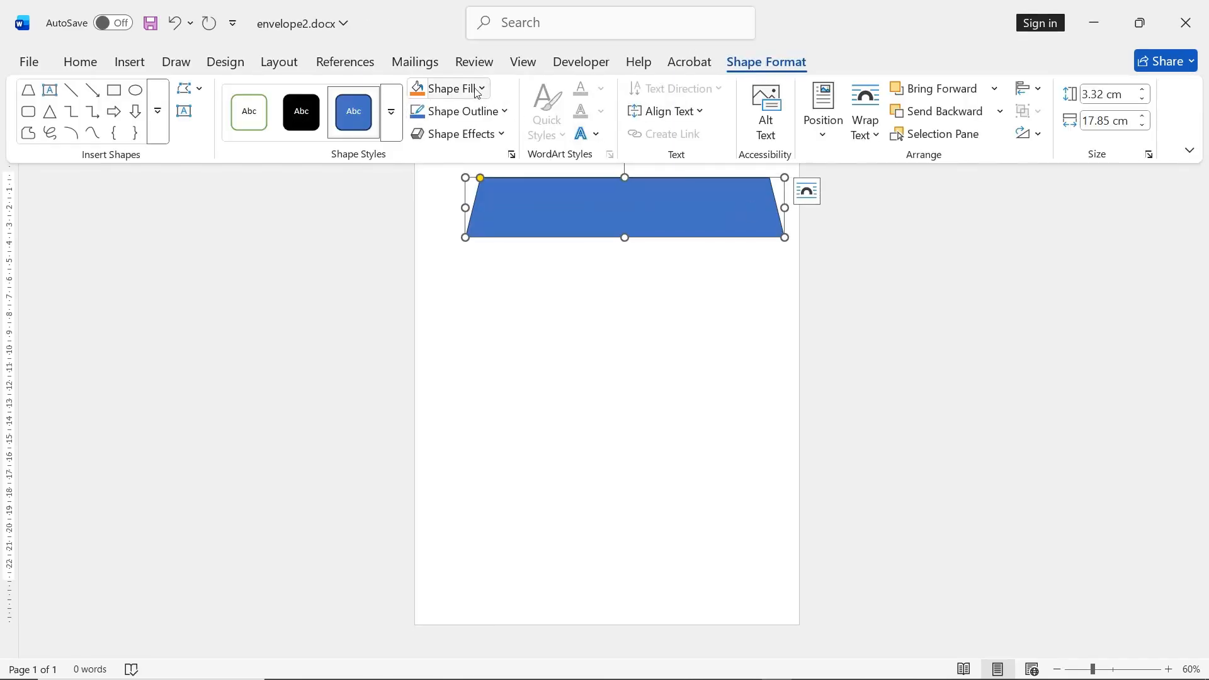
click(477, 91)
click(464, 398)
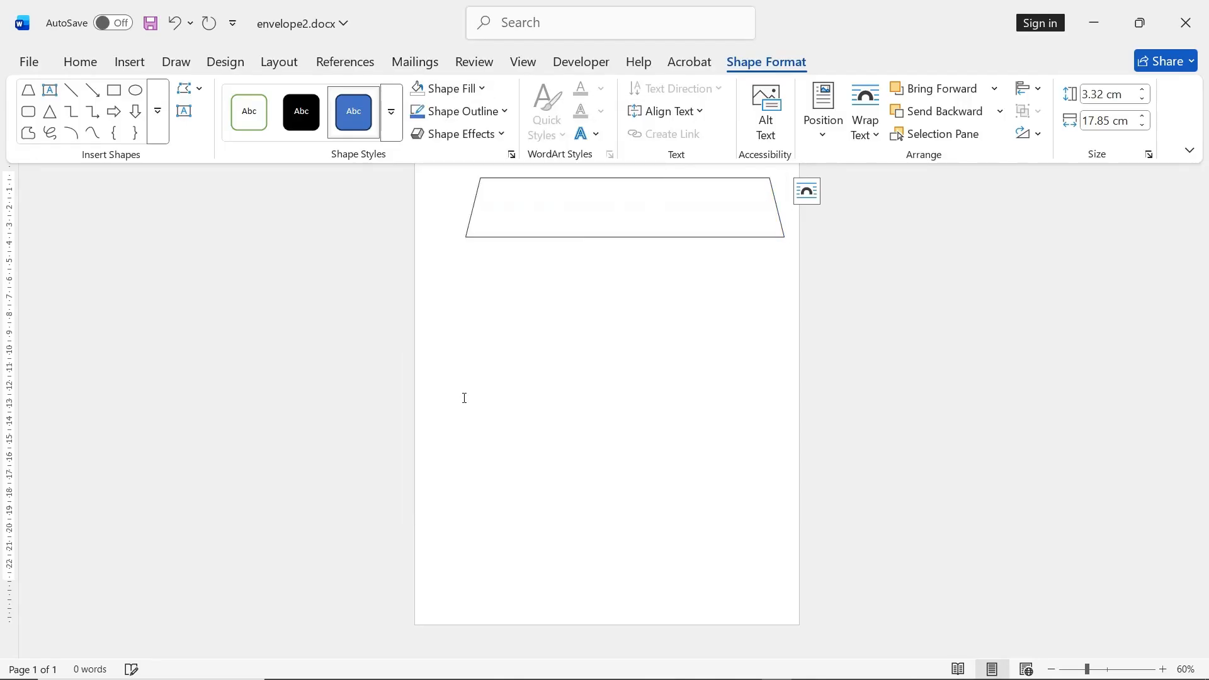
click(488, 179)
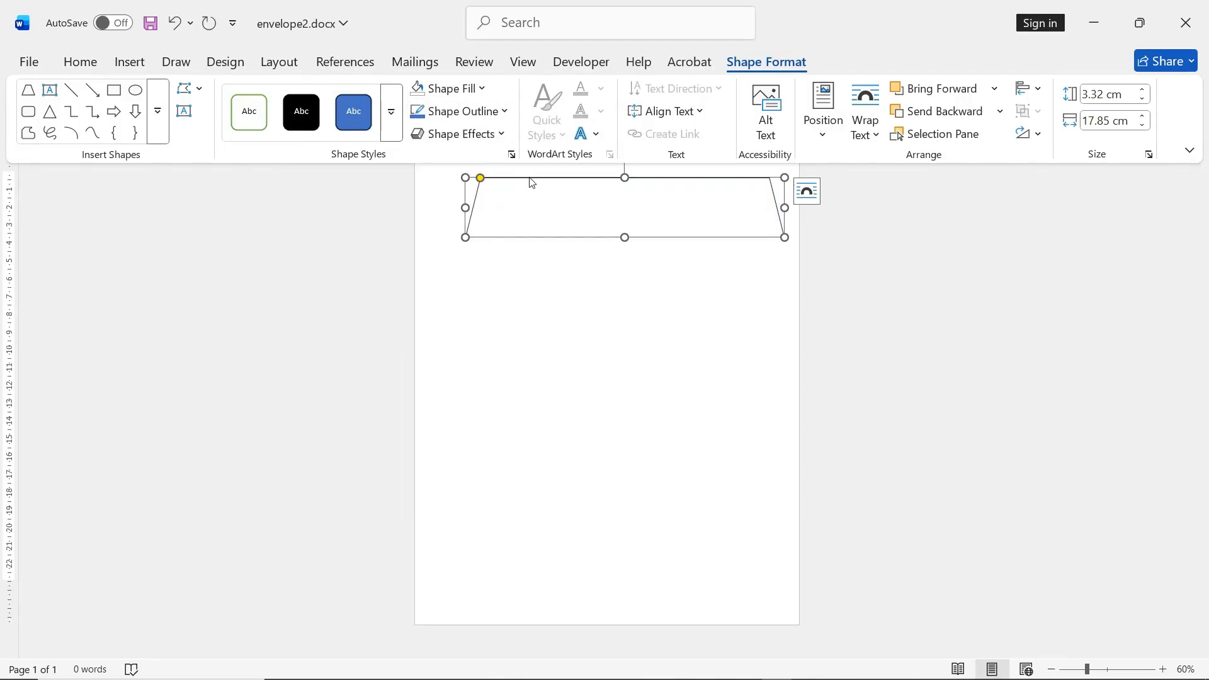
click(482, 112)
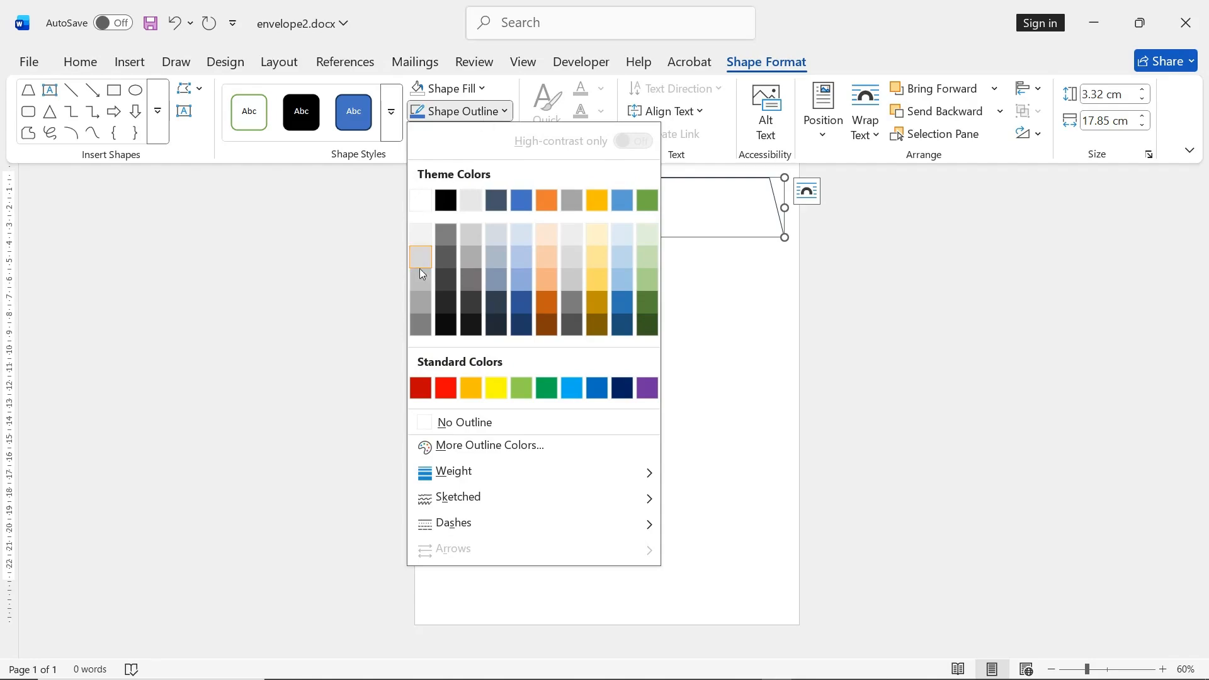
click(420, 326)
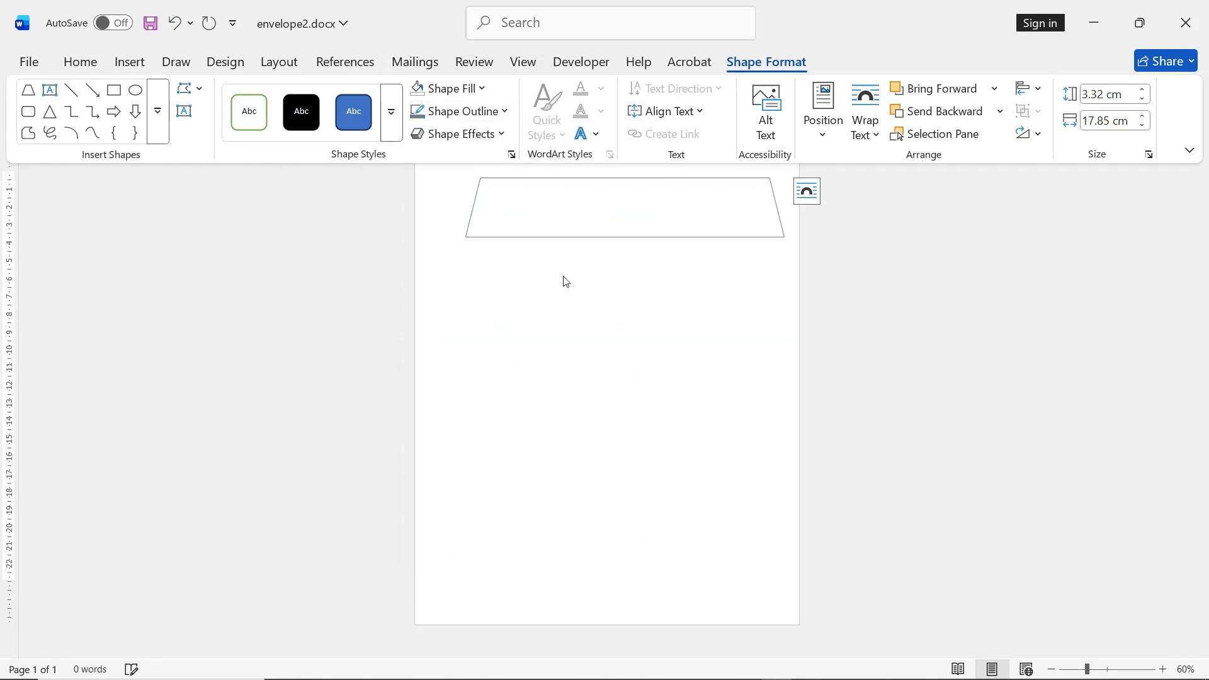
Step: Fix the trapezoid's position on the page and move it up near the page's upper-left corner
click(640, 181)
click(807, 192)
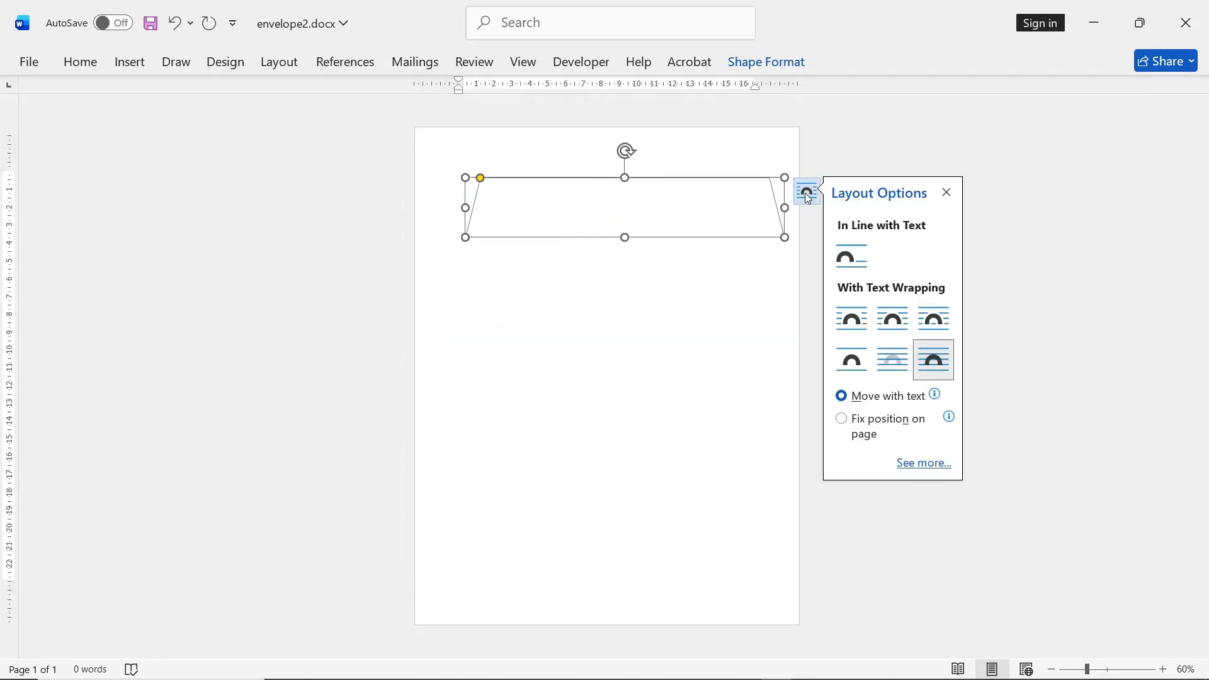
click(891, 426)
drag(715, 178, 671, 140)
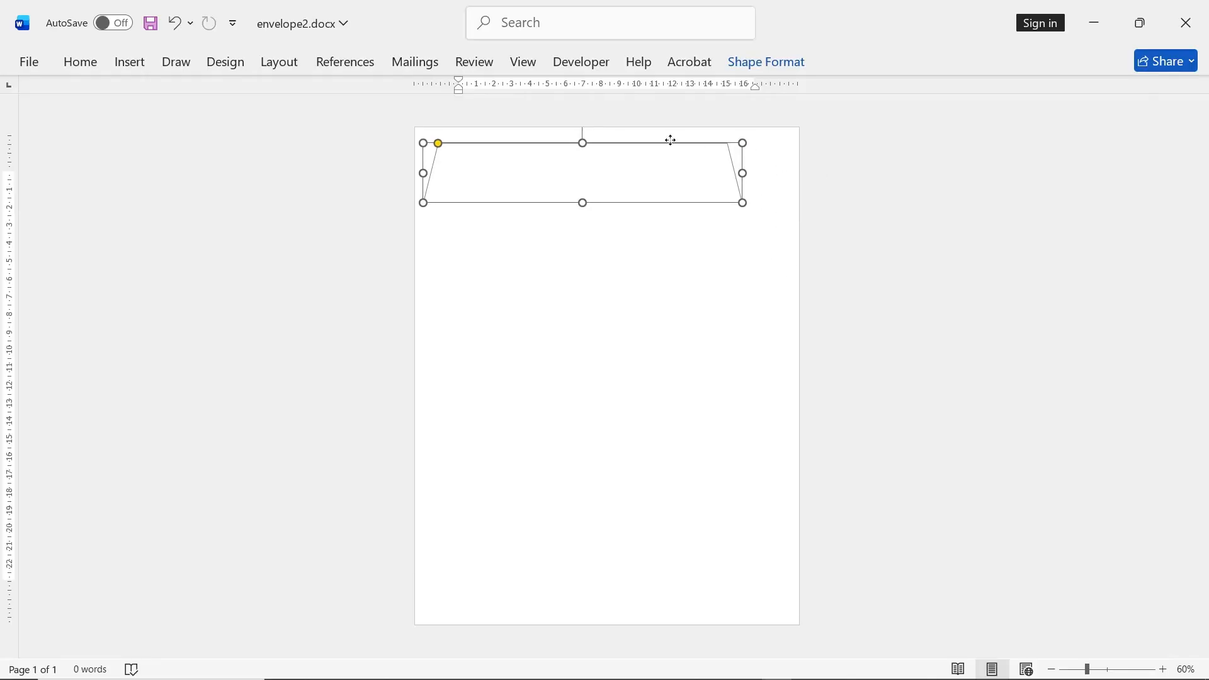
Step: Set the trapezoid's height to 3.53 cm and width to 19.77 cm, and centre it close to the page's upper edge
click(780, 63)
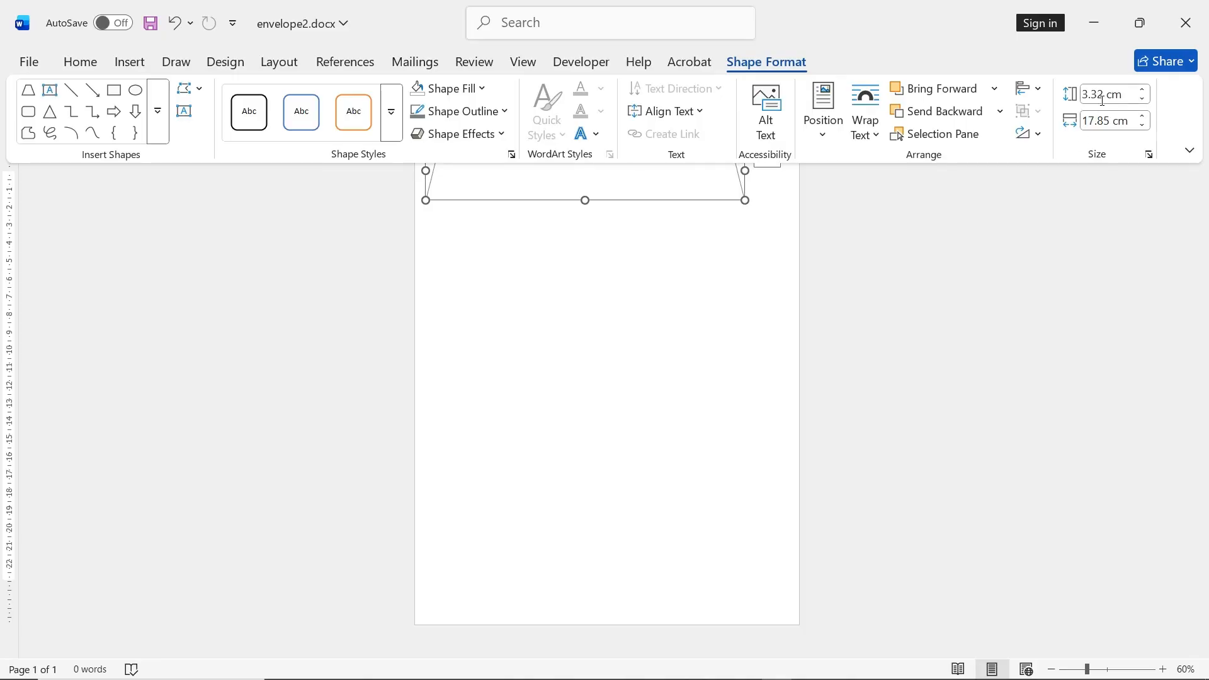
click(1121, 93)
text(3.53)
click(1127, 121)
text(19)
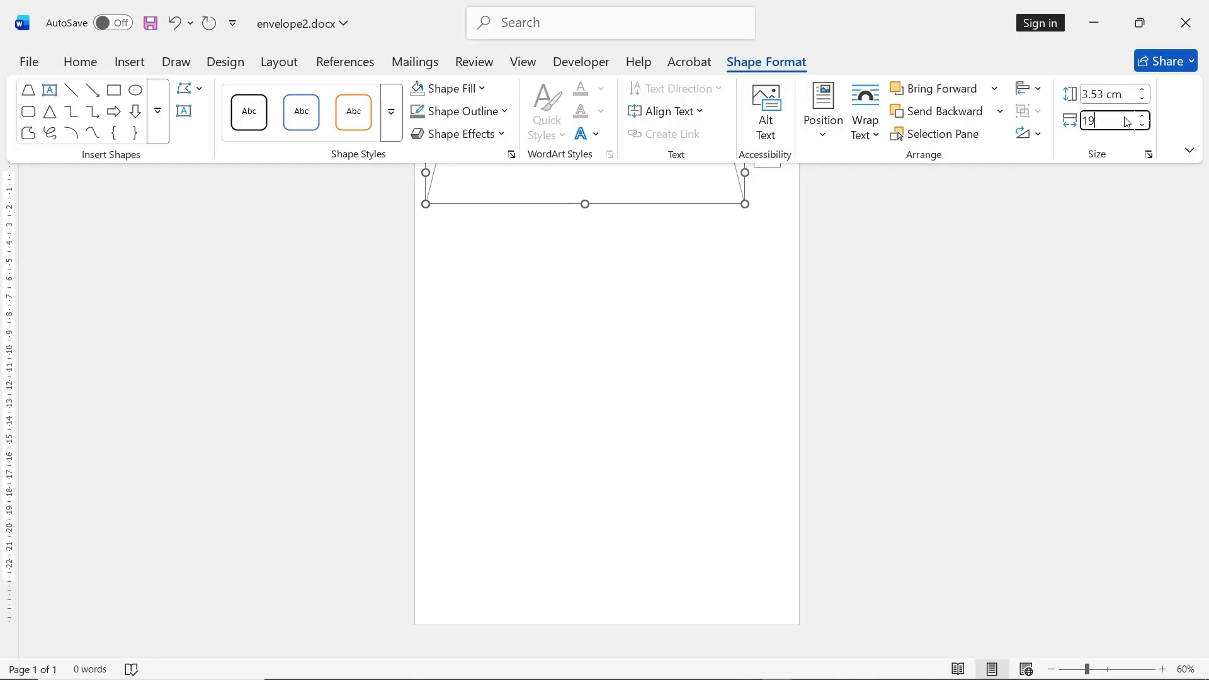
text(.77)
key(Return)
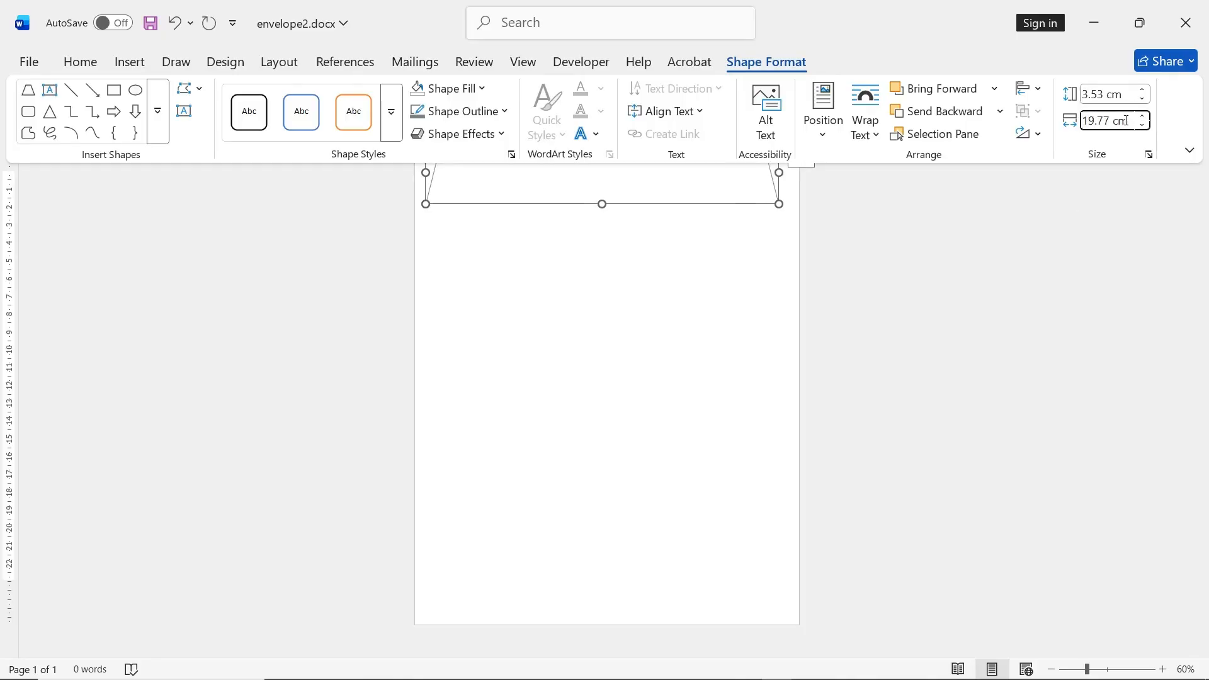
key(Escape)
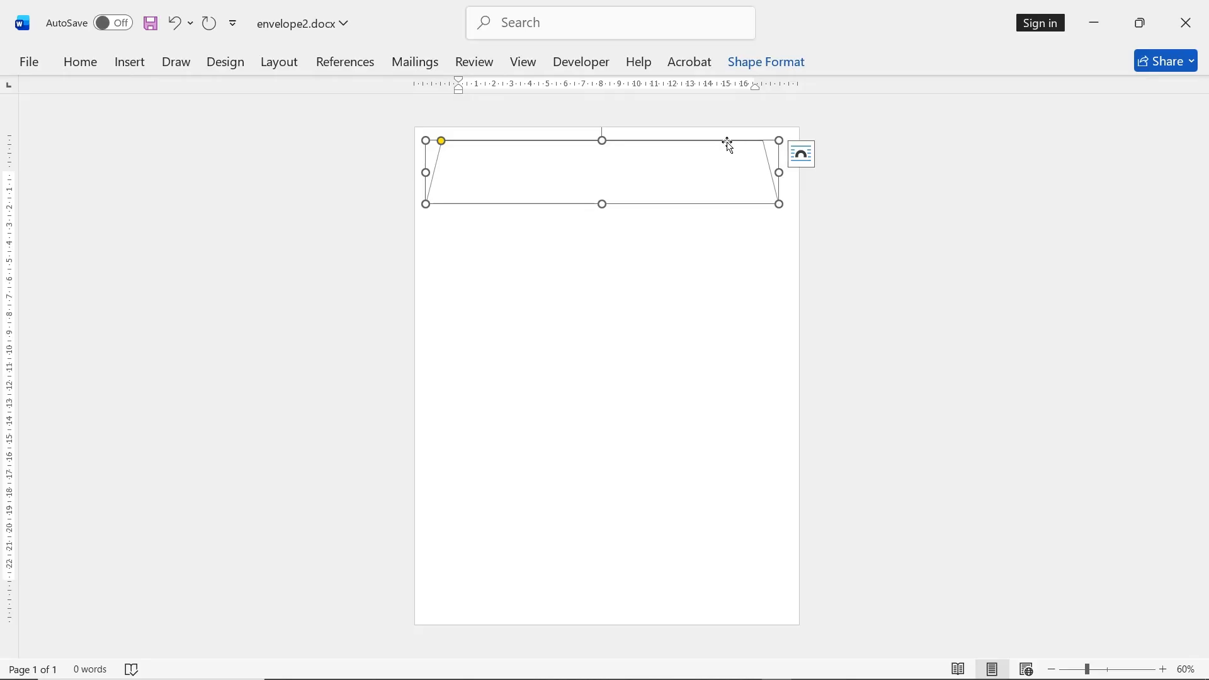
drag(729, 145, 732, 133)
click(894, 231)
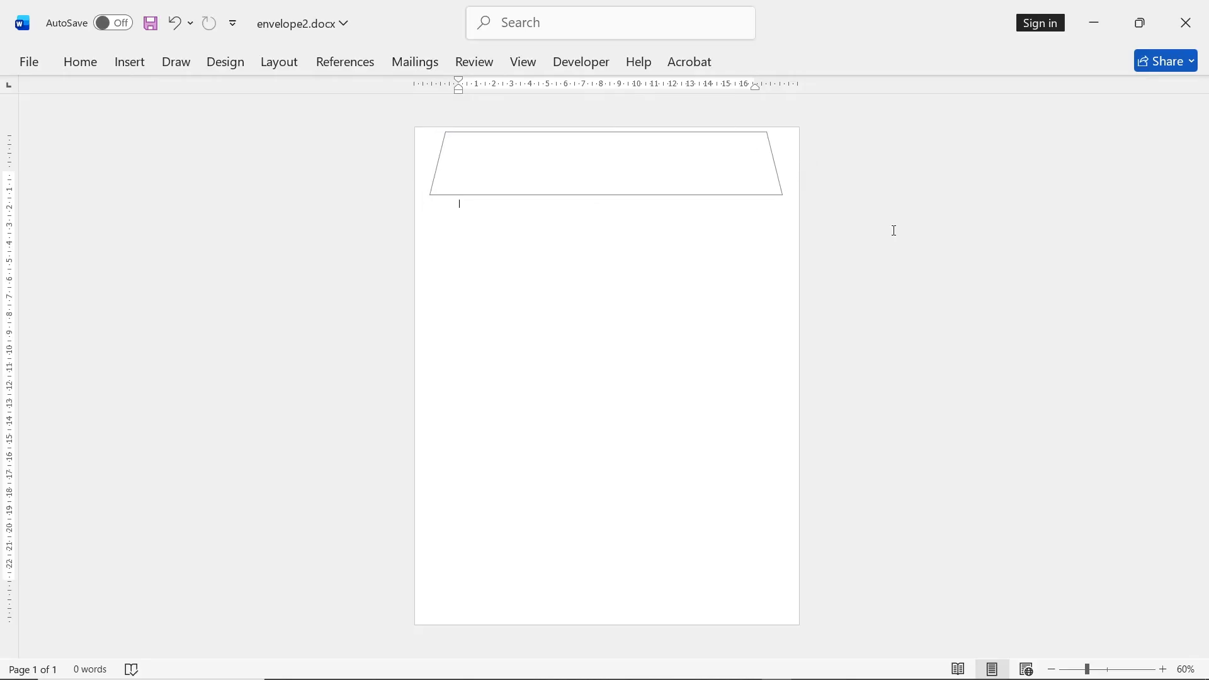
Step: Draw a rectangle about 10.72 cm high and 20.06 cm wide below the trapezoid
click(129, 63)
click(250, 94)
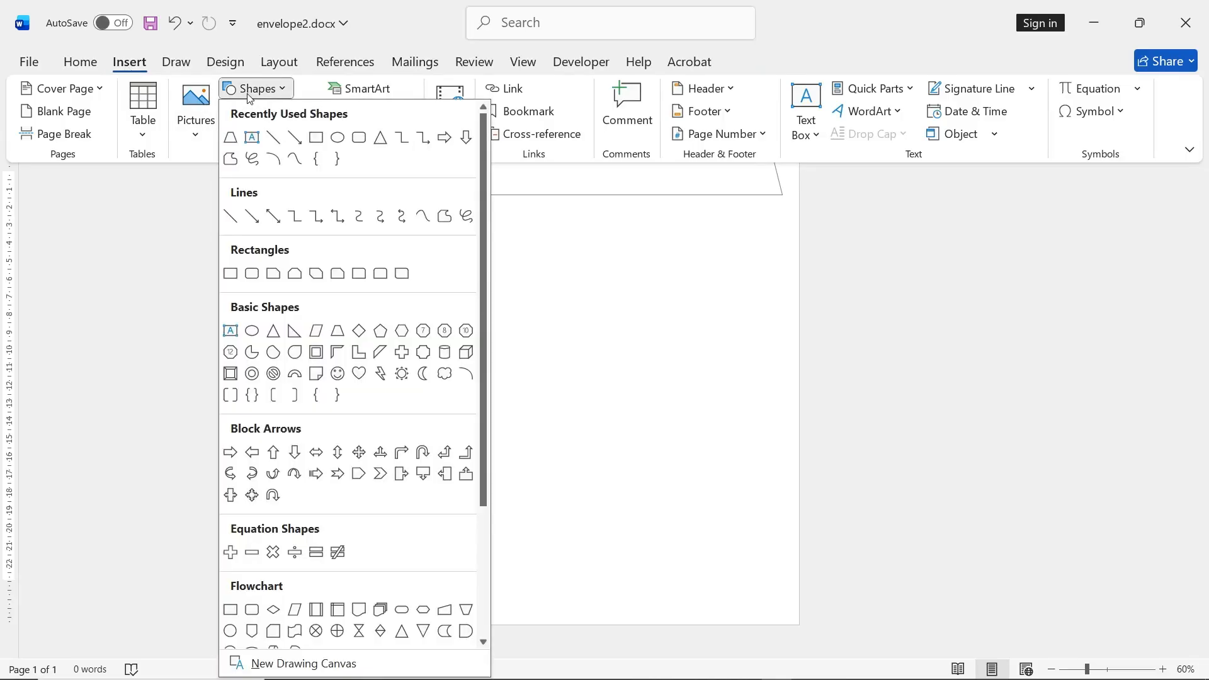
click(317, 143)
drag(430, 227, 790, 420)
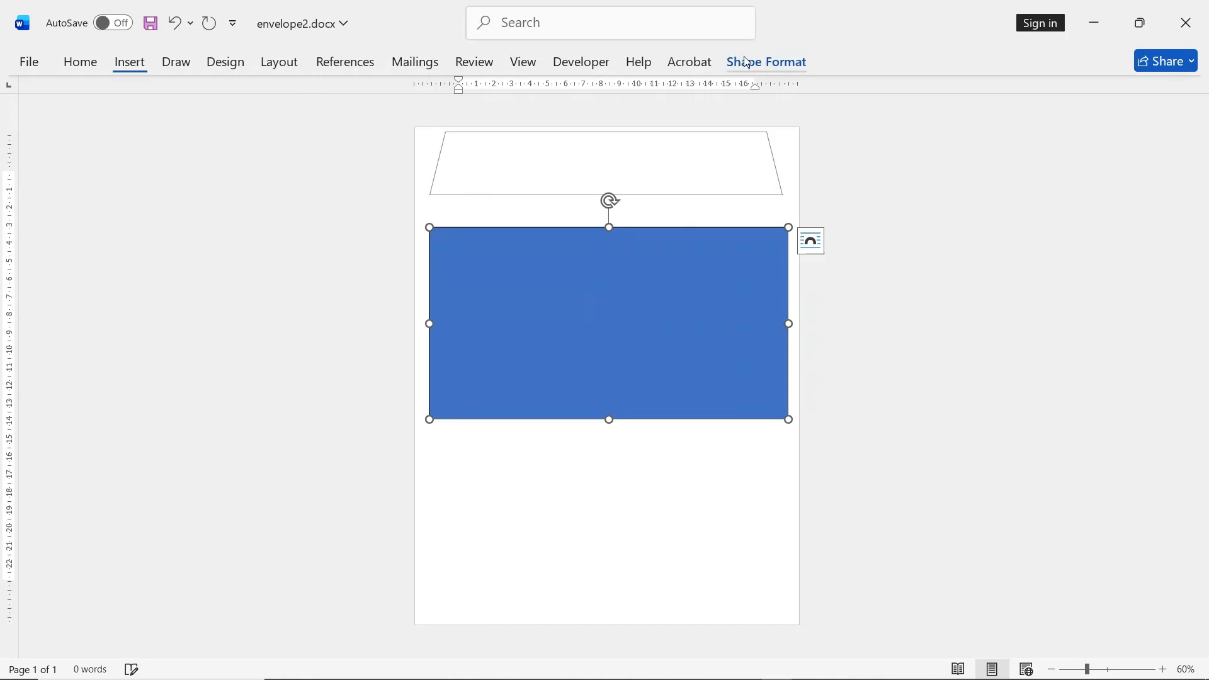
Step: Remove the rectangle's fill and give it the same grey outline as the trapezoid
click(746, 63)
click(466, 91)
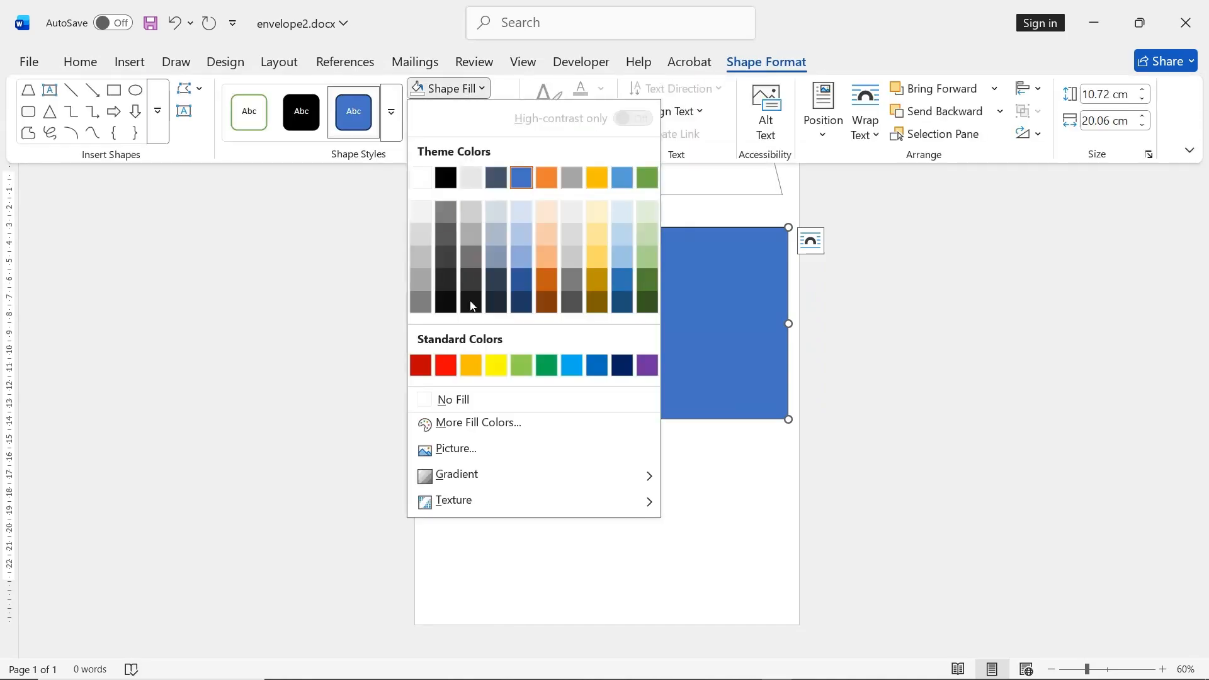
click(450, 400)
click(461, 113)
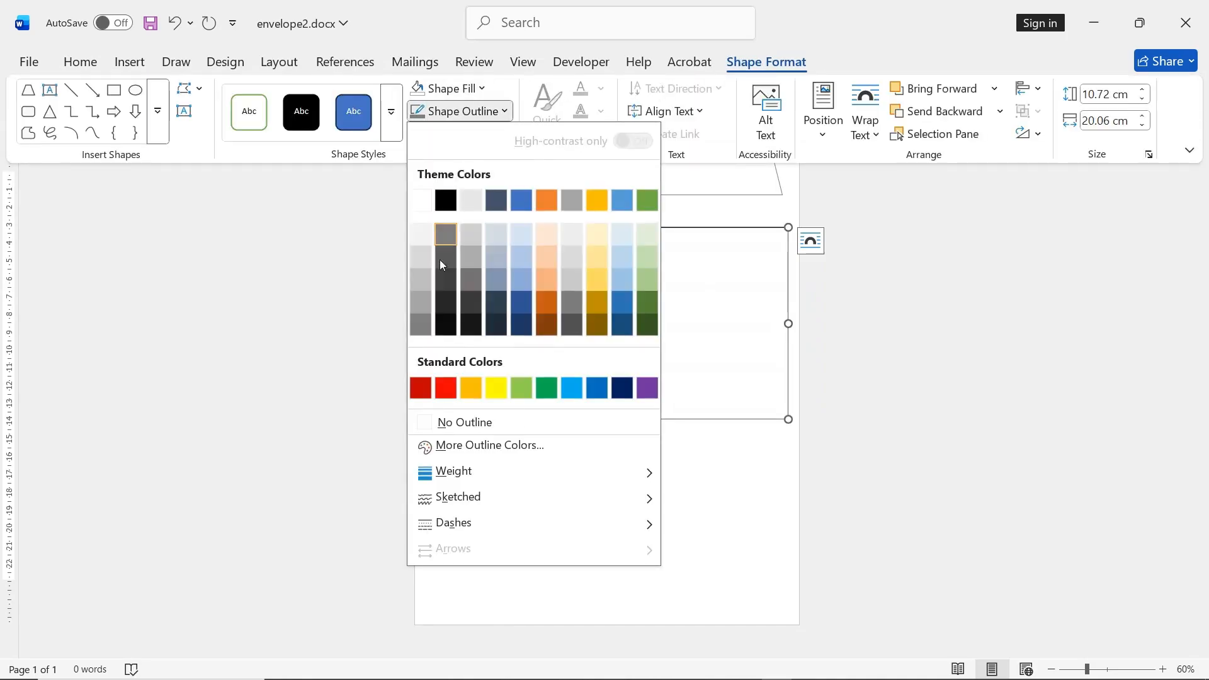
click(421, 320)
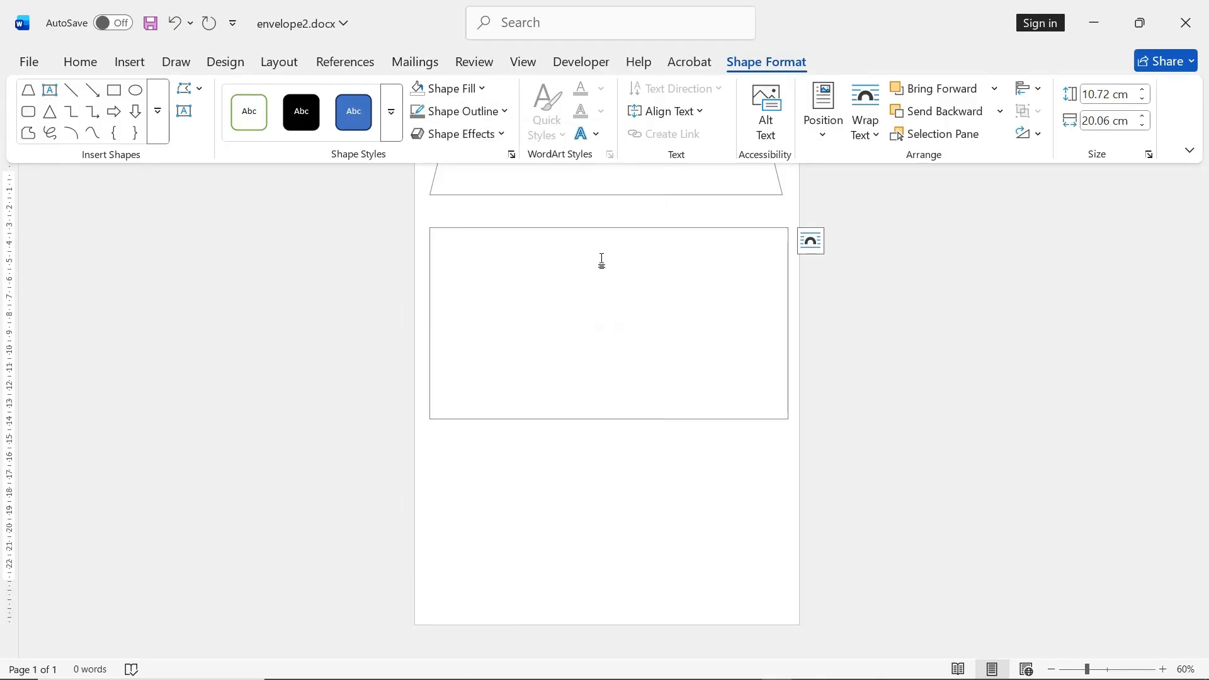
Step: Move the rectangle up to just beneath the trapezoid and set its outline weight to 1½ pt
click(628, 224)
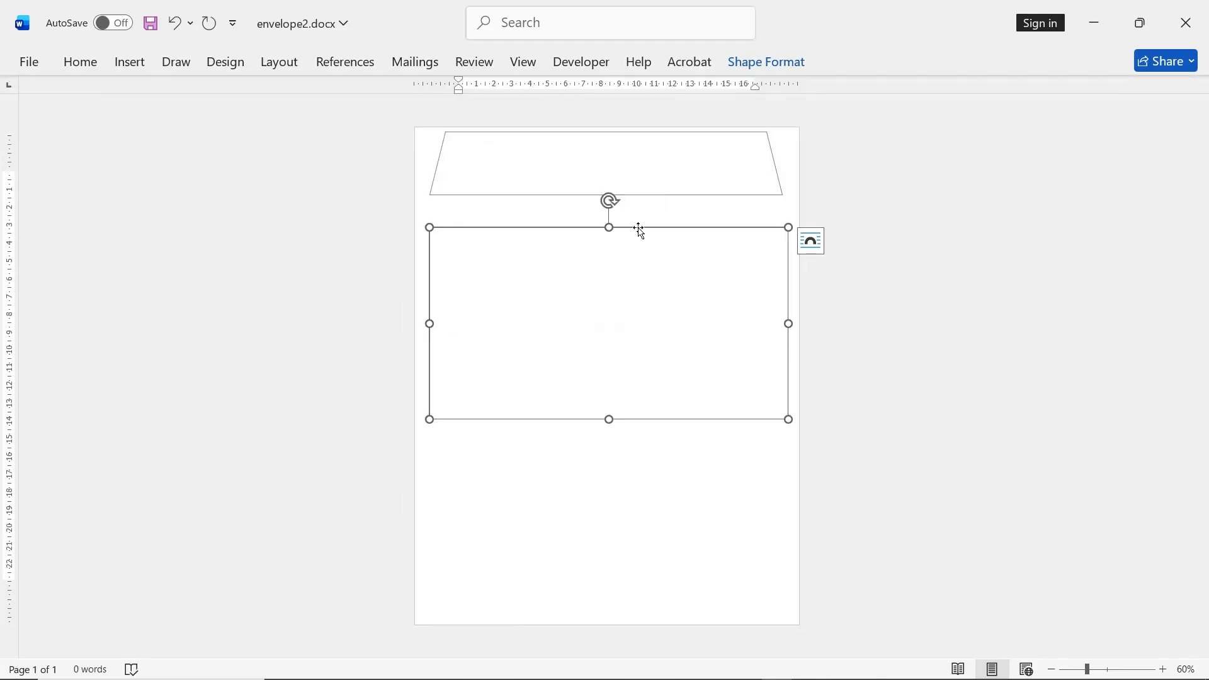
drag(639, 228, 637, 202)
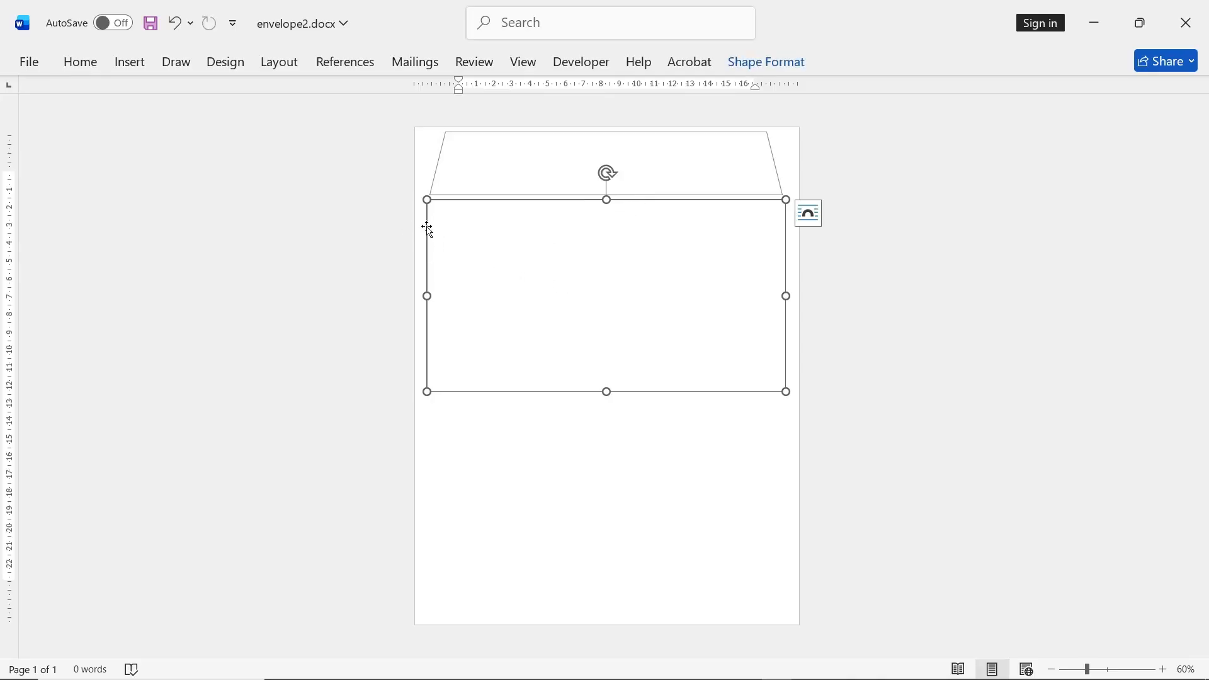
click(765, 63)
click(445, 112)
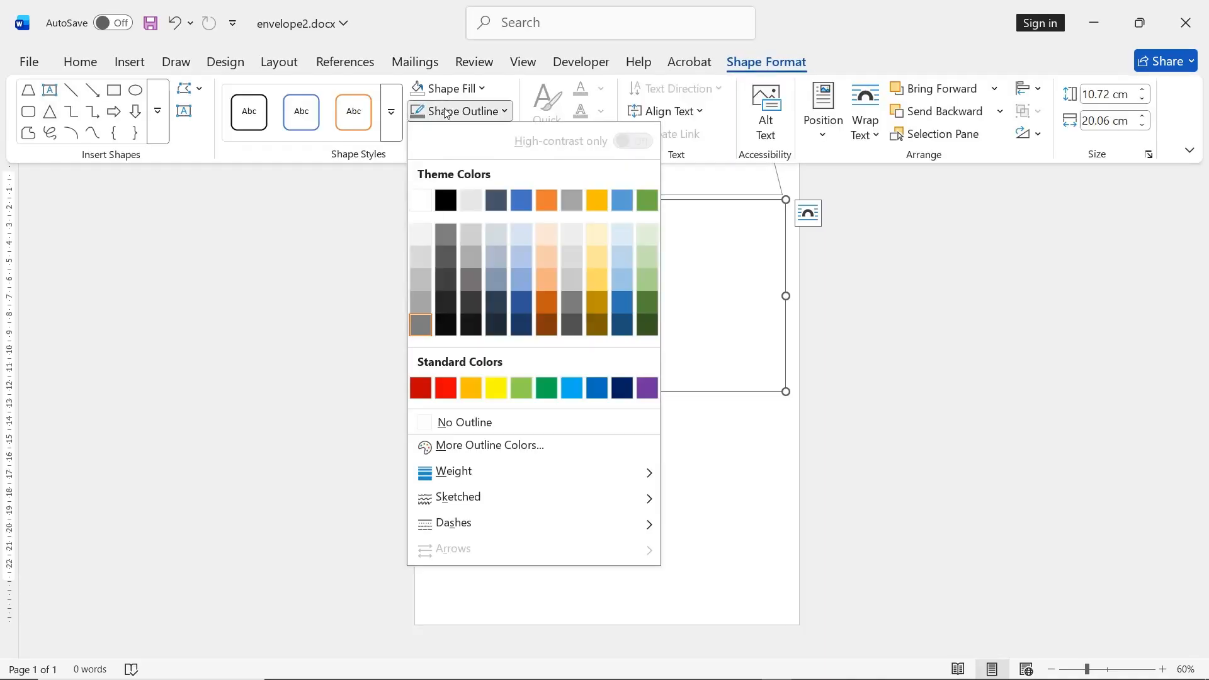
mouse_move(486, 474)
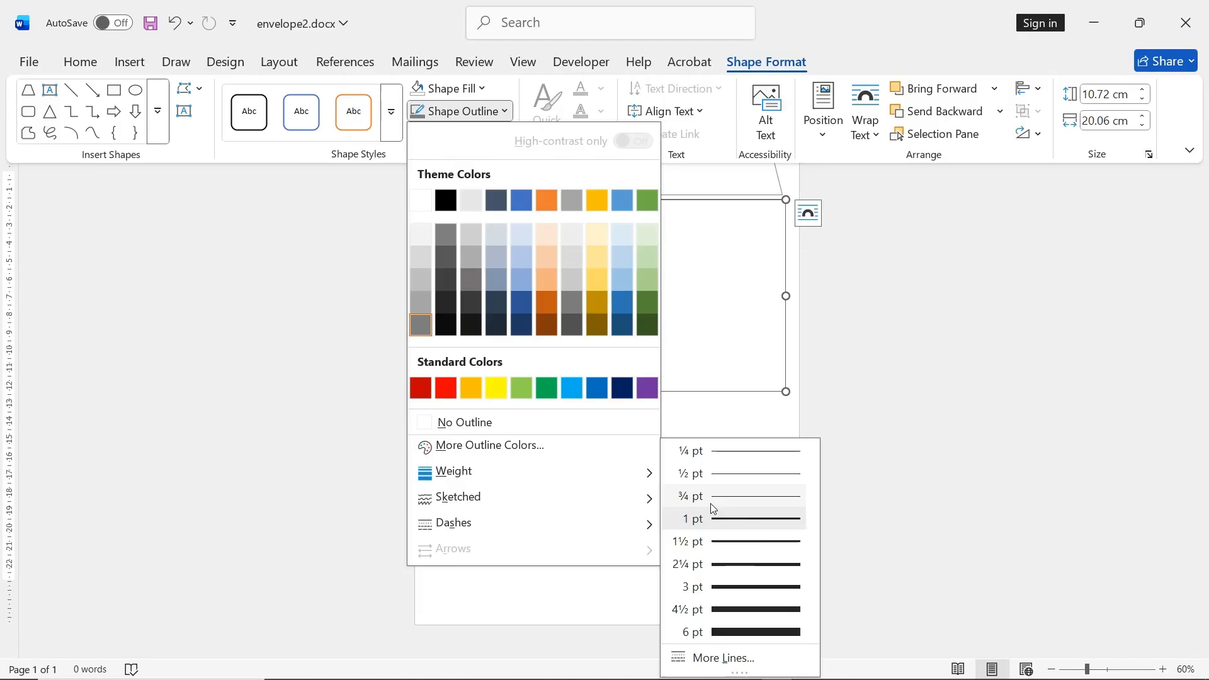
click(765, 548)
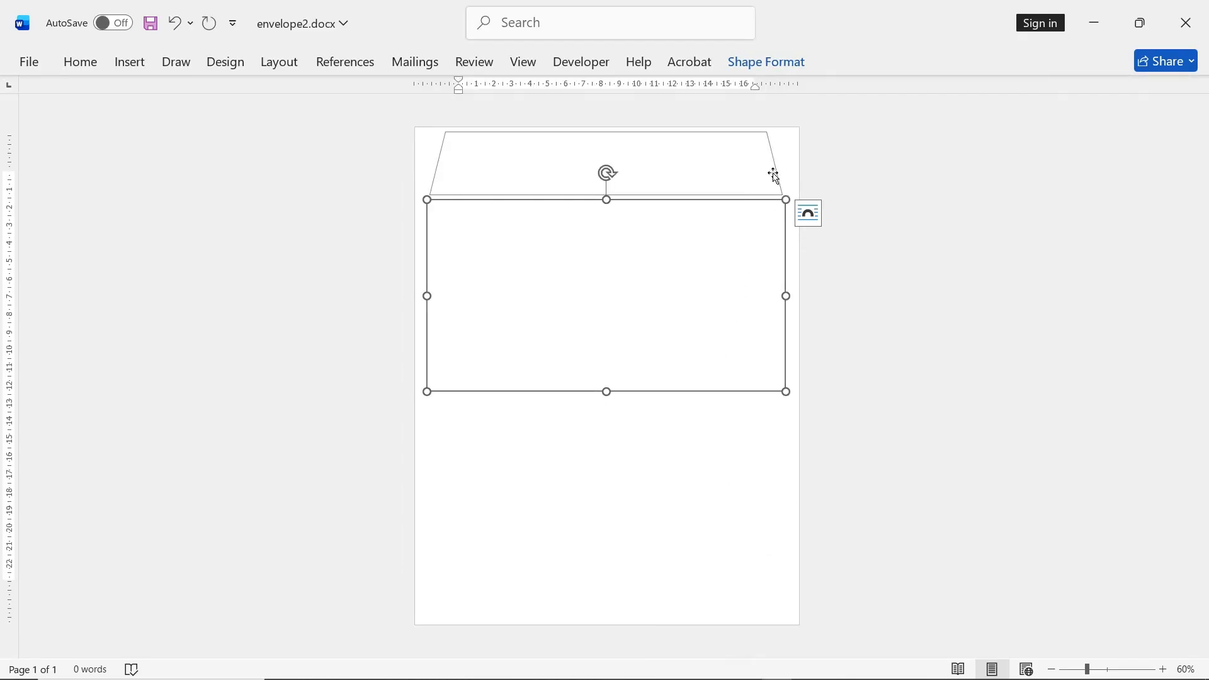
Step: Fix the rectangle's position on the page in its layout options
click(776, 177)
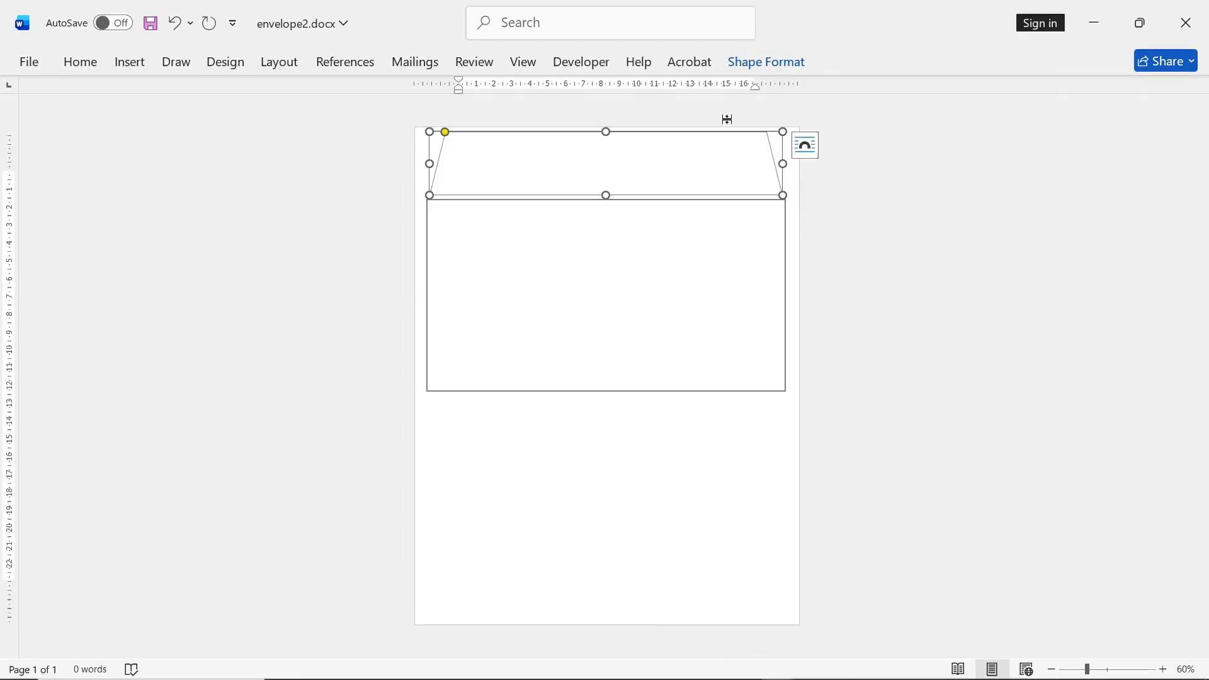
click(786, 340)
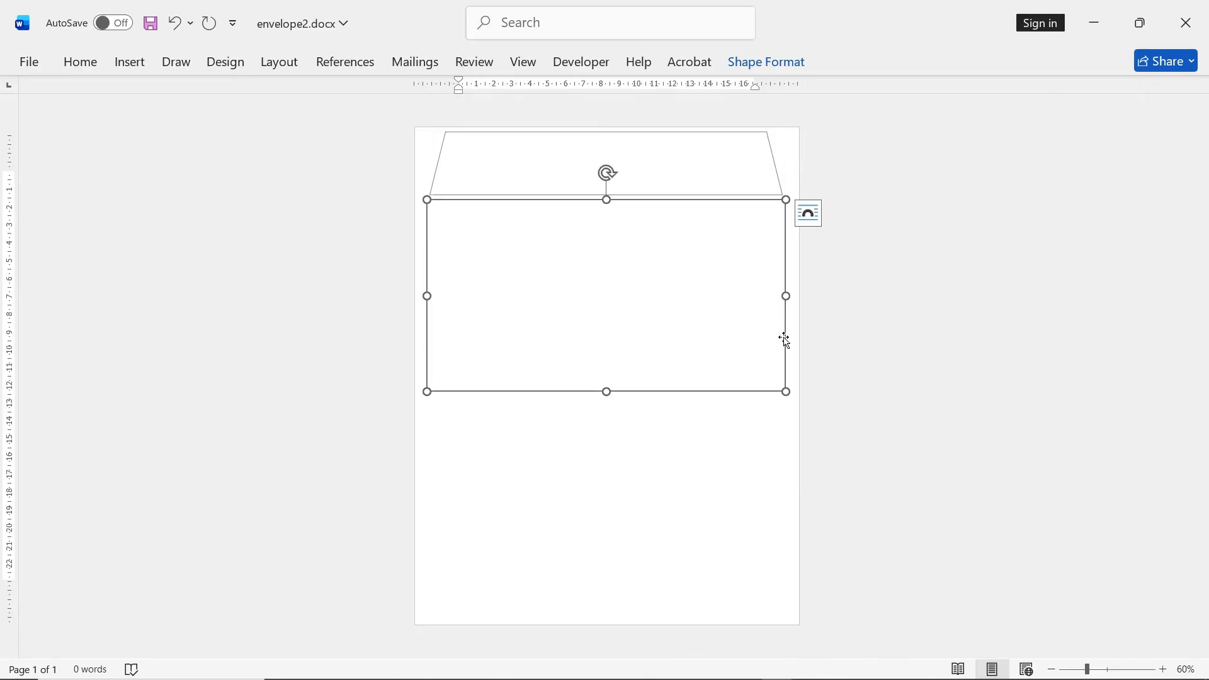
click(810, 214)
click(875, 448)
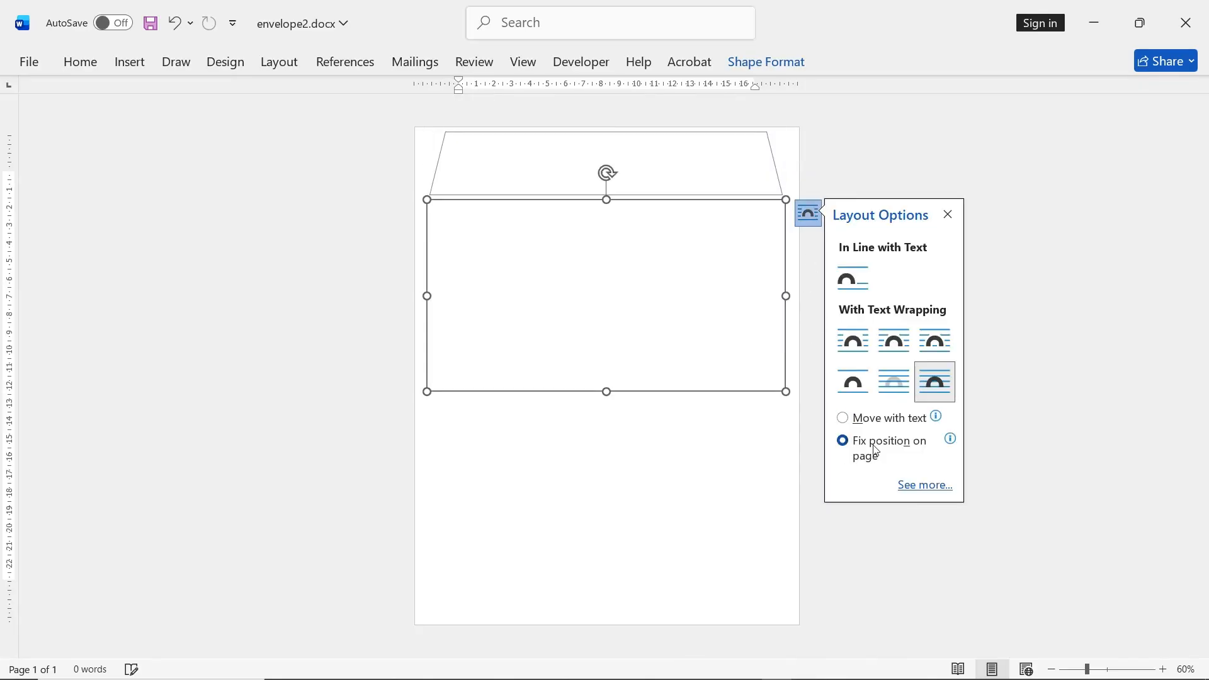
click(792, 368)
click(785, 337)
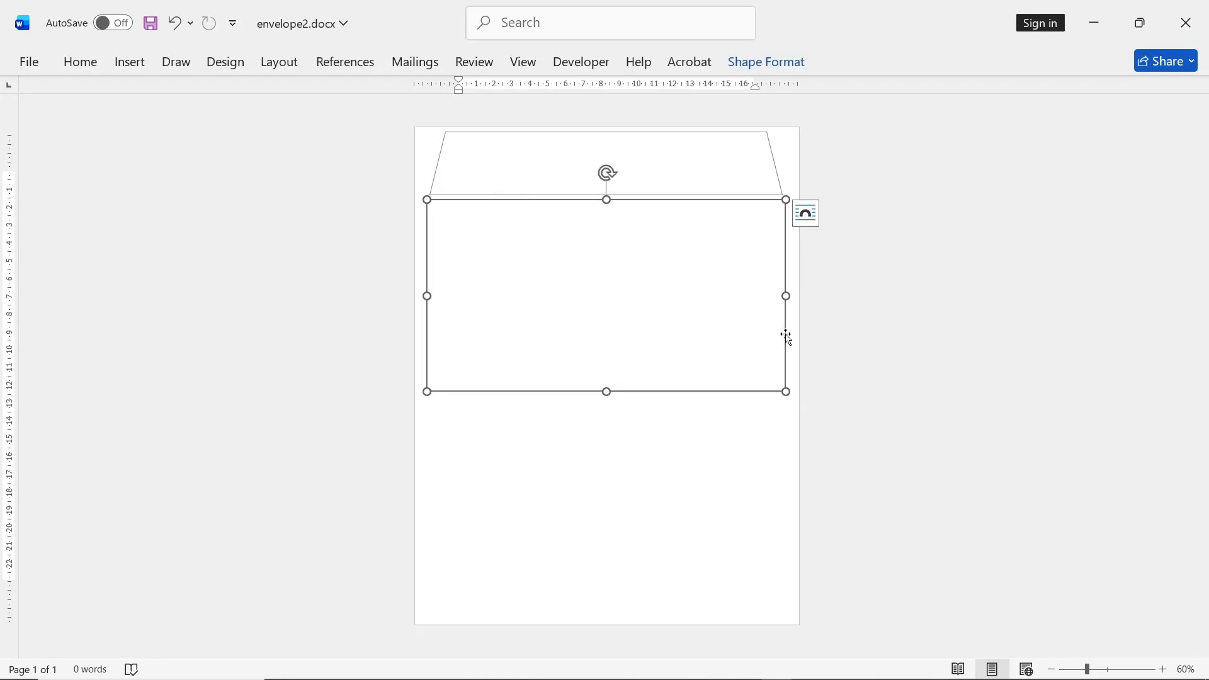
Step: Set the rectangle's size to 11.85 cm high by 19.76 cm wide and align its sides with the trapezoid's base
click(776, 63)
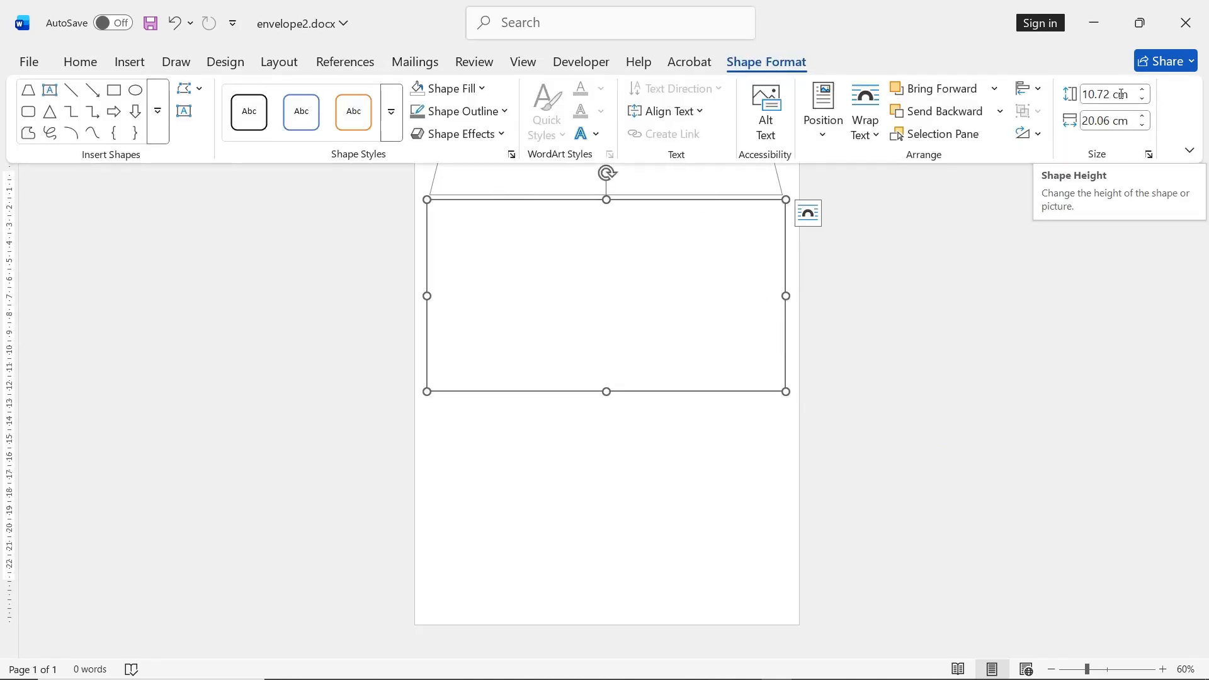
click(1122, 93)
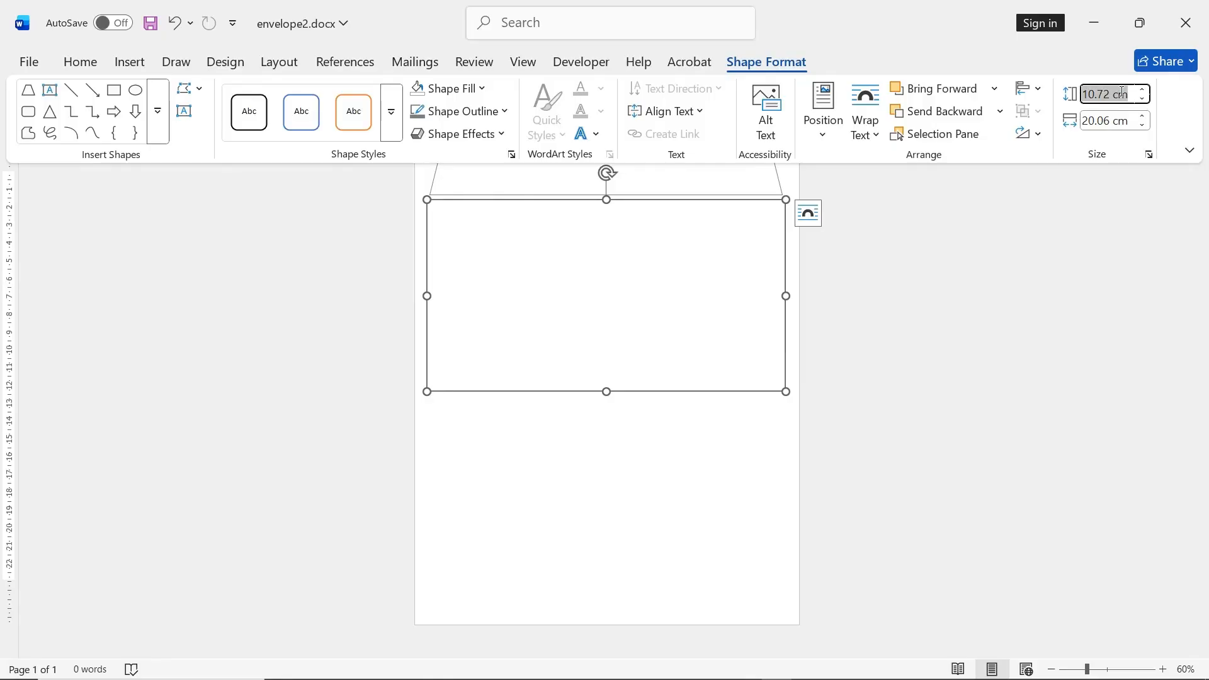
text(11.85)
click(1127, 120)
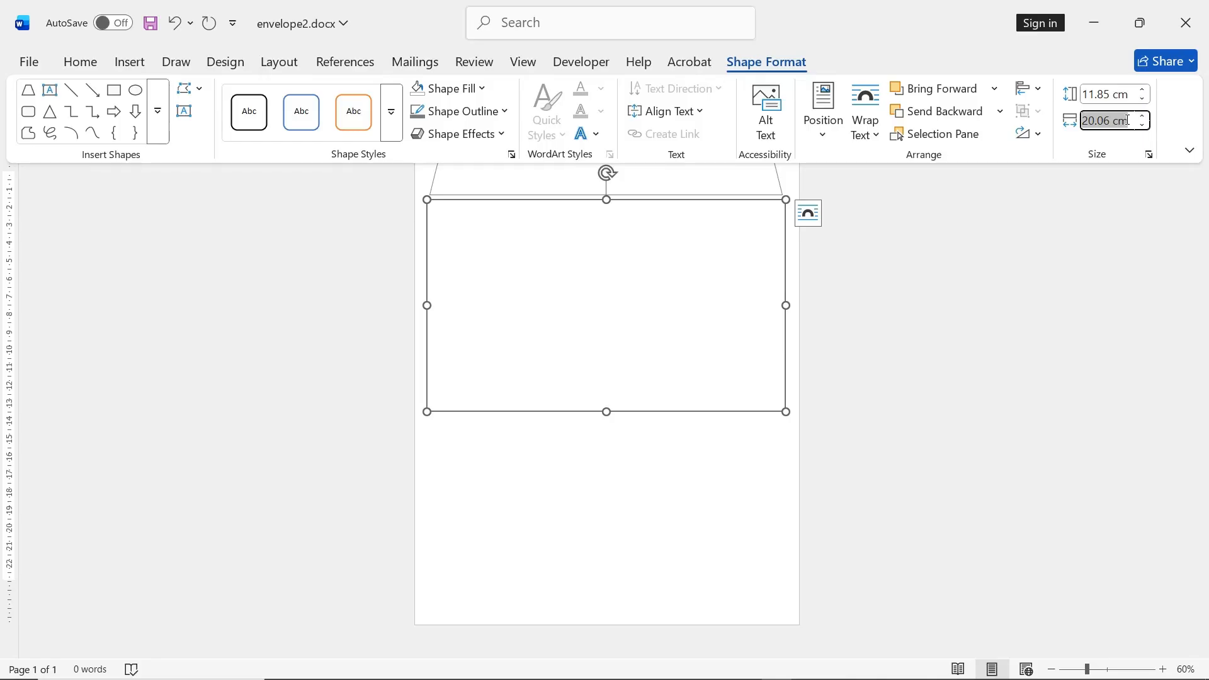
text(19.76)
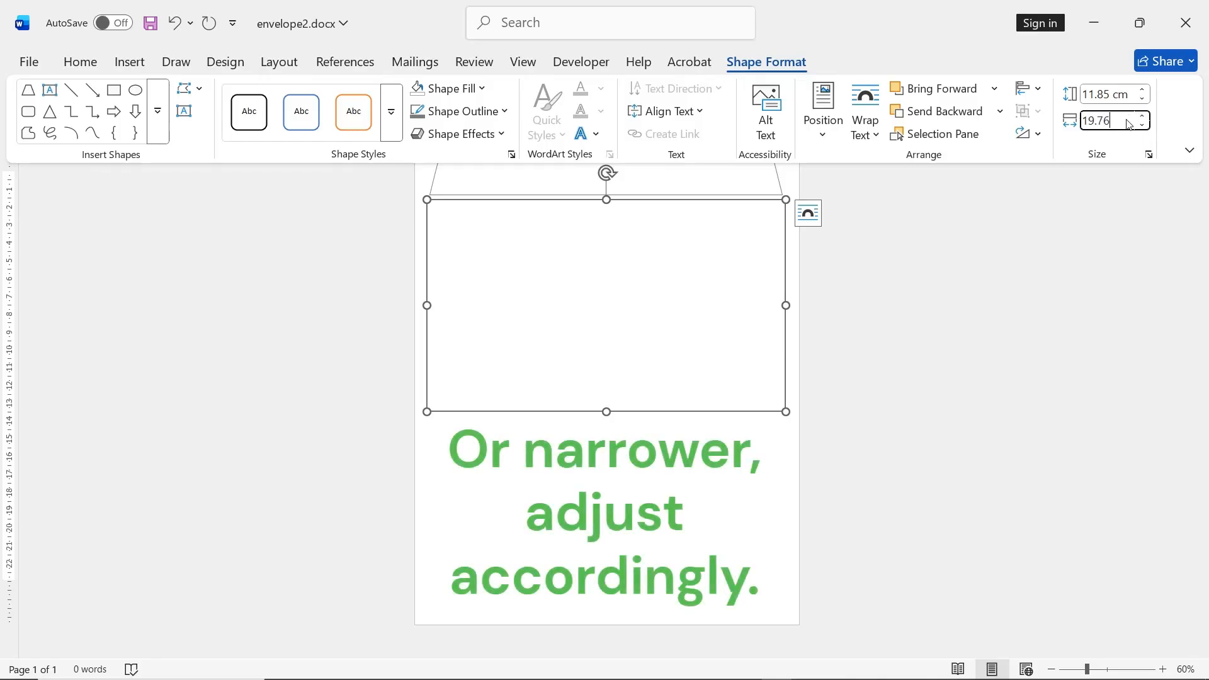
key(Return)
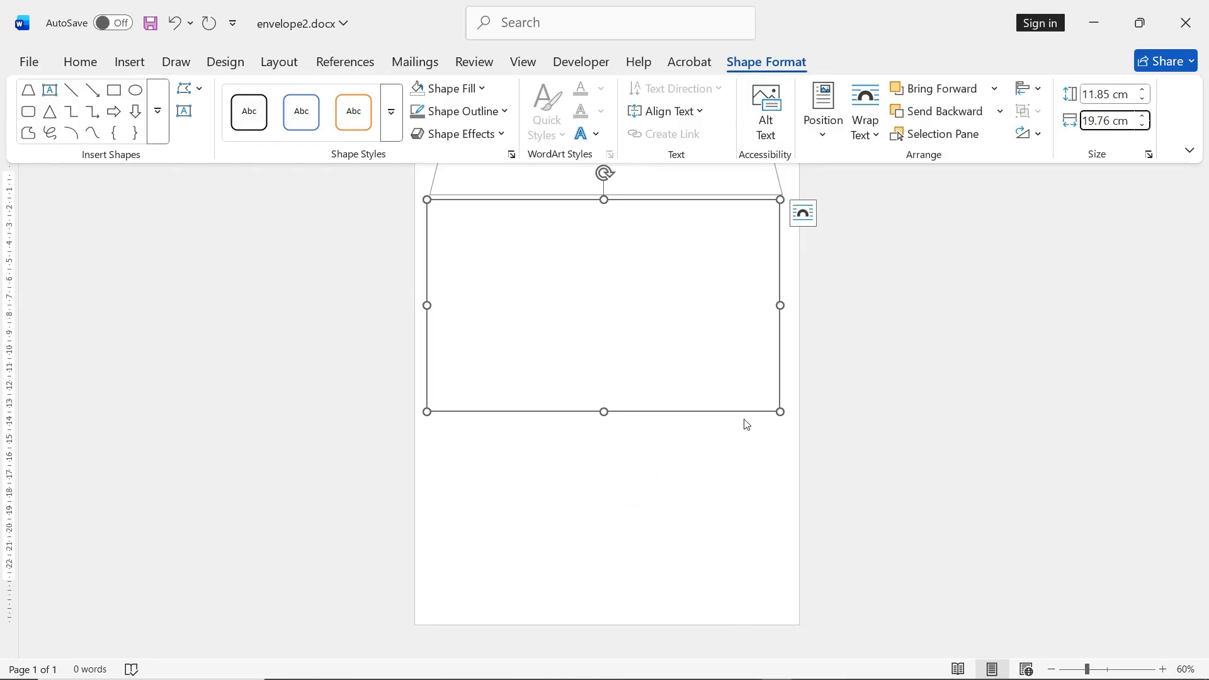
drag(780, 252, 783, 253)
Step: Duplicate the rectangle and place the copy directly beneath the original as the lower panel
right_click(783, 250)
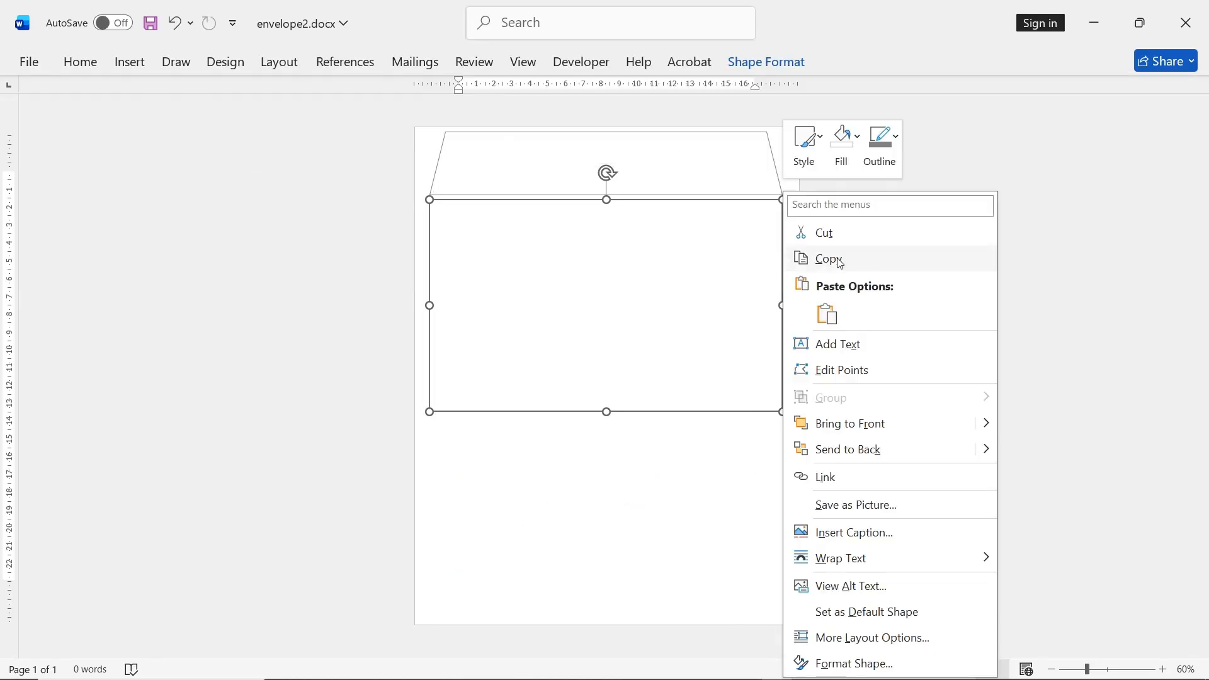
click(829, 259)
right_click(848, 281)
click(894, 406)
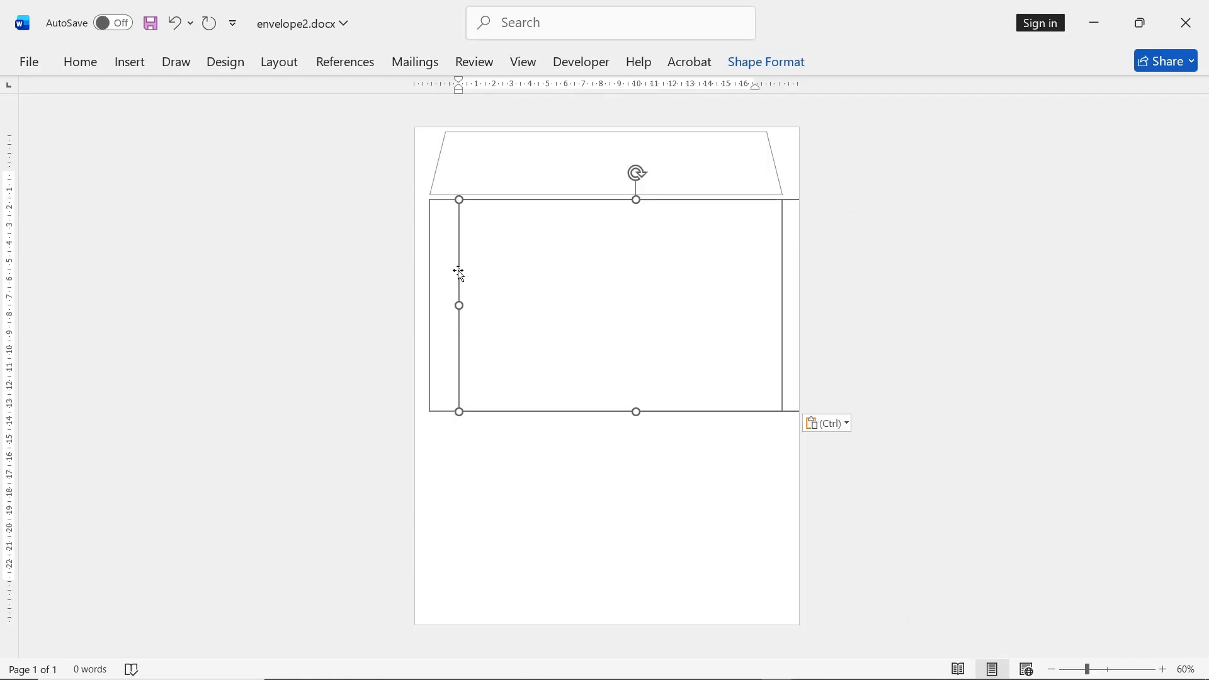
drag(458, 270, 430, 483)
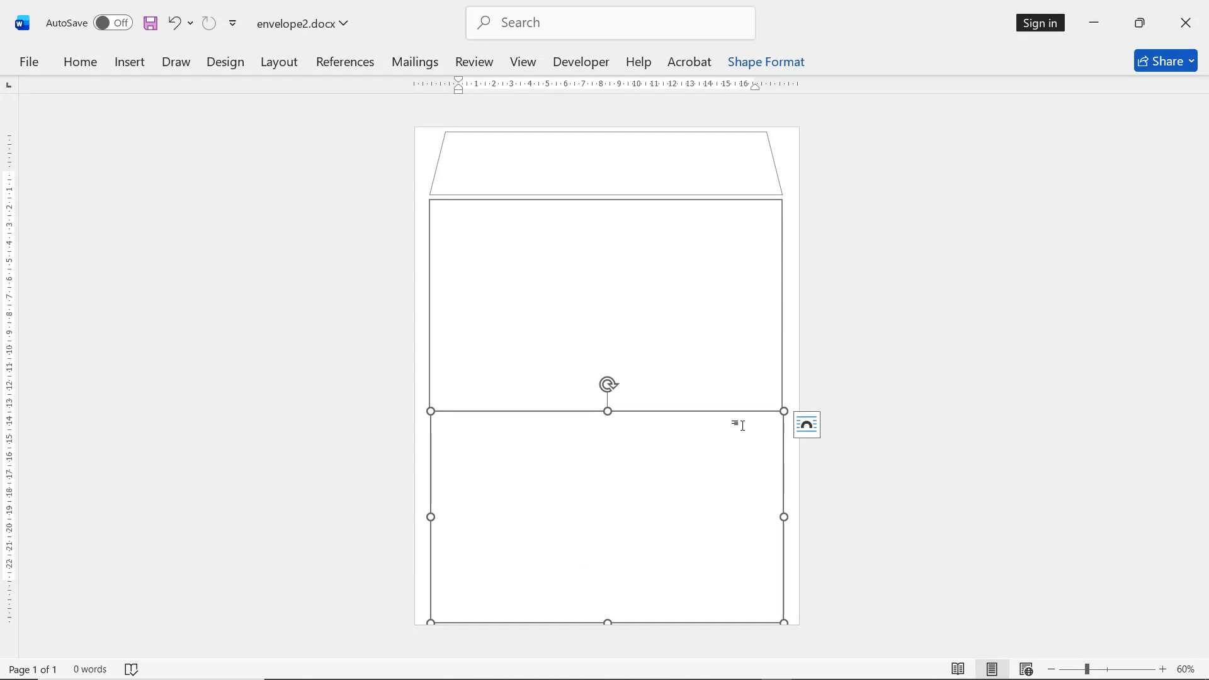
Step: Paste another copy over the upper panel, widen it to both page edges and align its top edge with the panel's
right_click(880, 244)
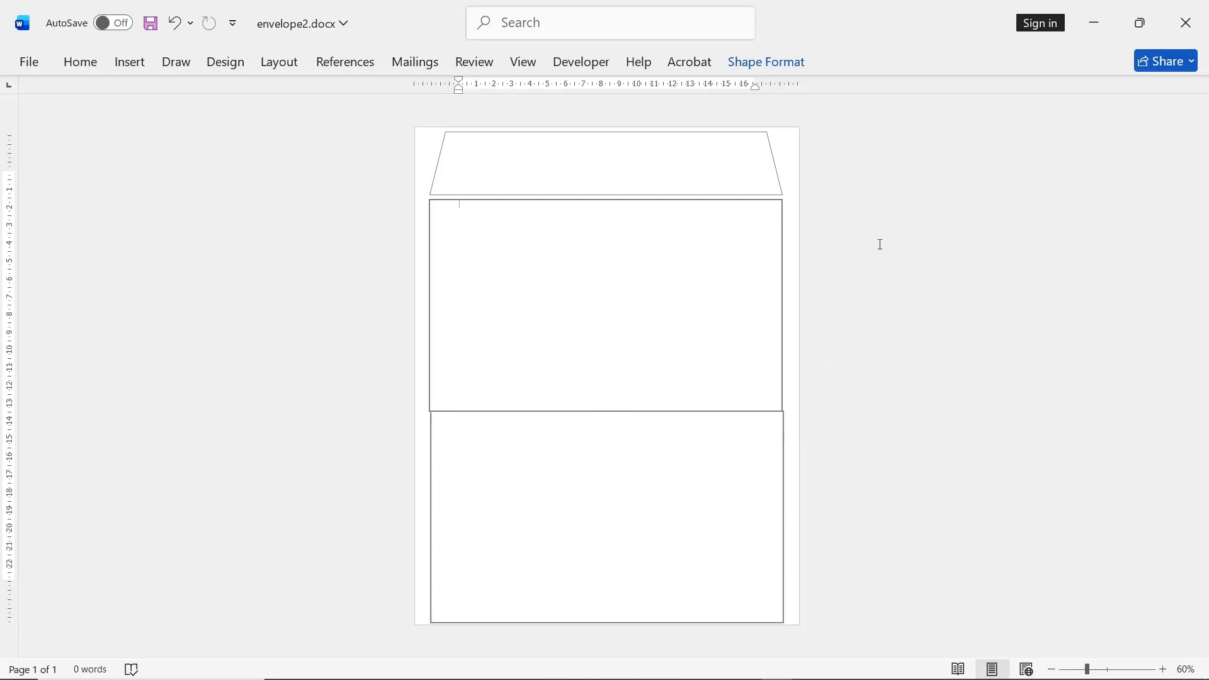
click(921, 366)
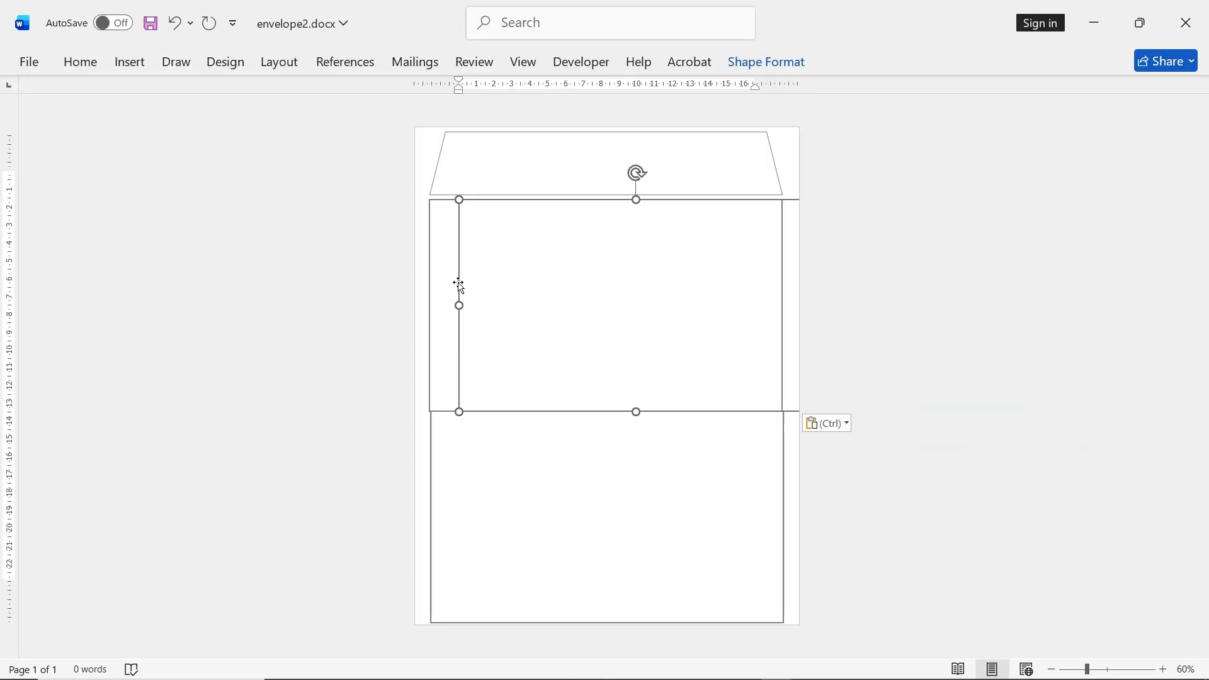
drag(458, 285, 419, 283)
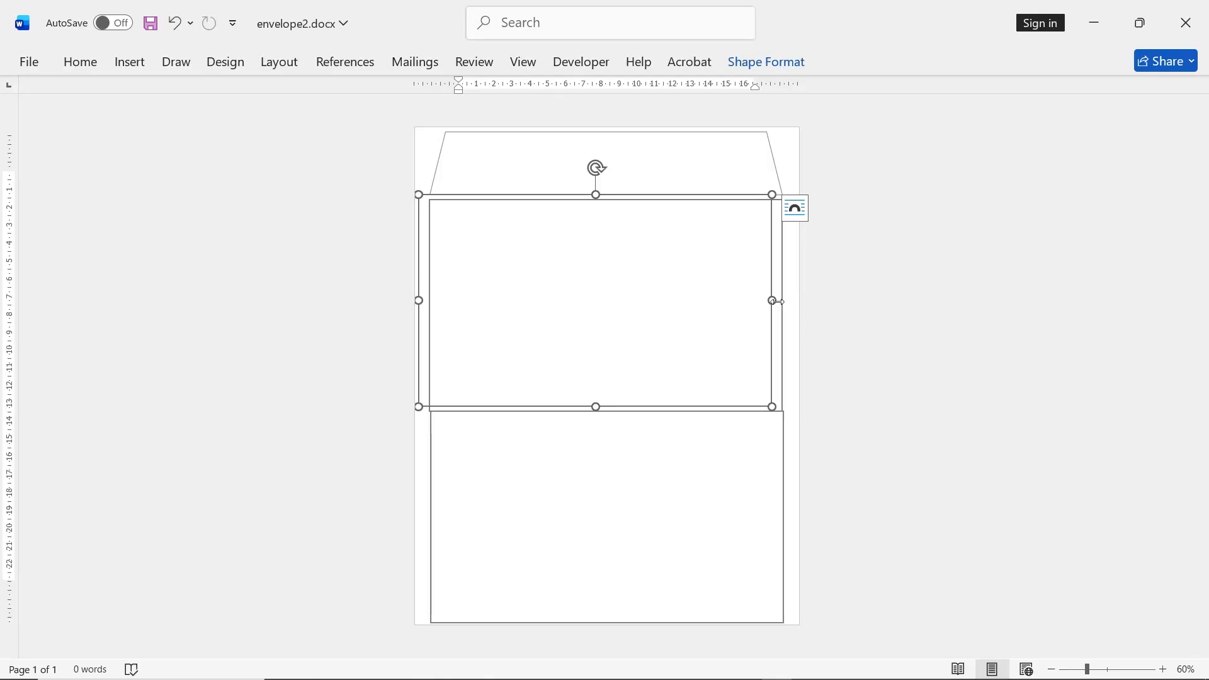
drag(774, 301, 797, 300)
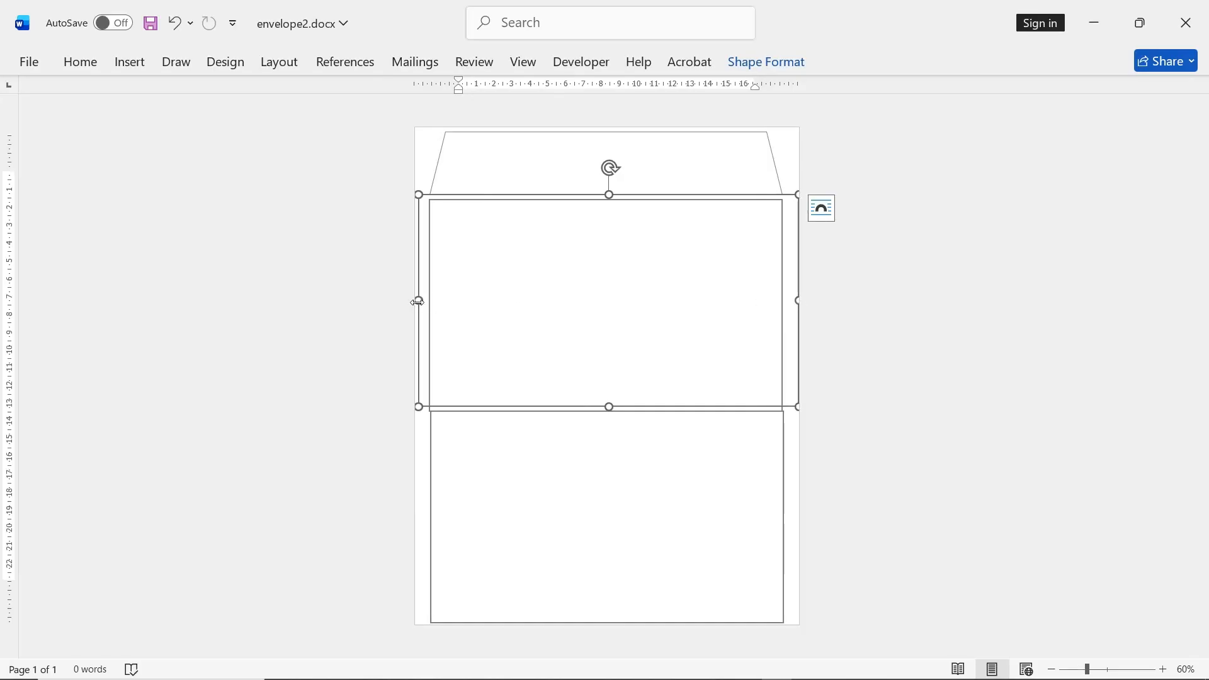
drag(418, 301, 415, 303)
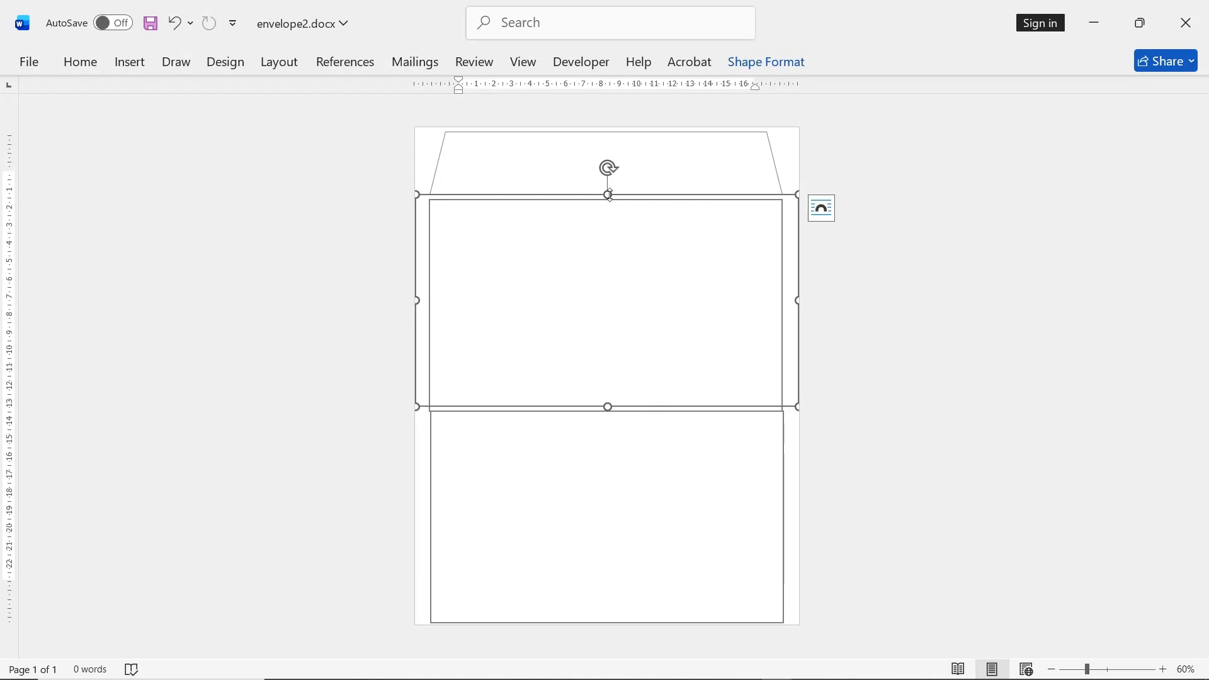
drag(608, 196, 605, 199)
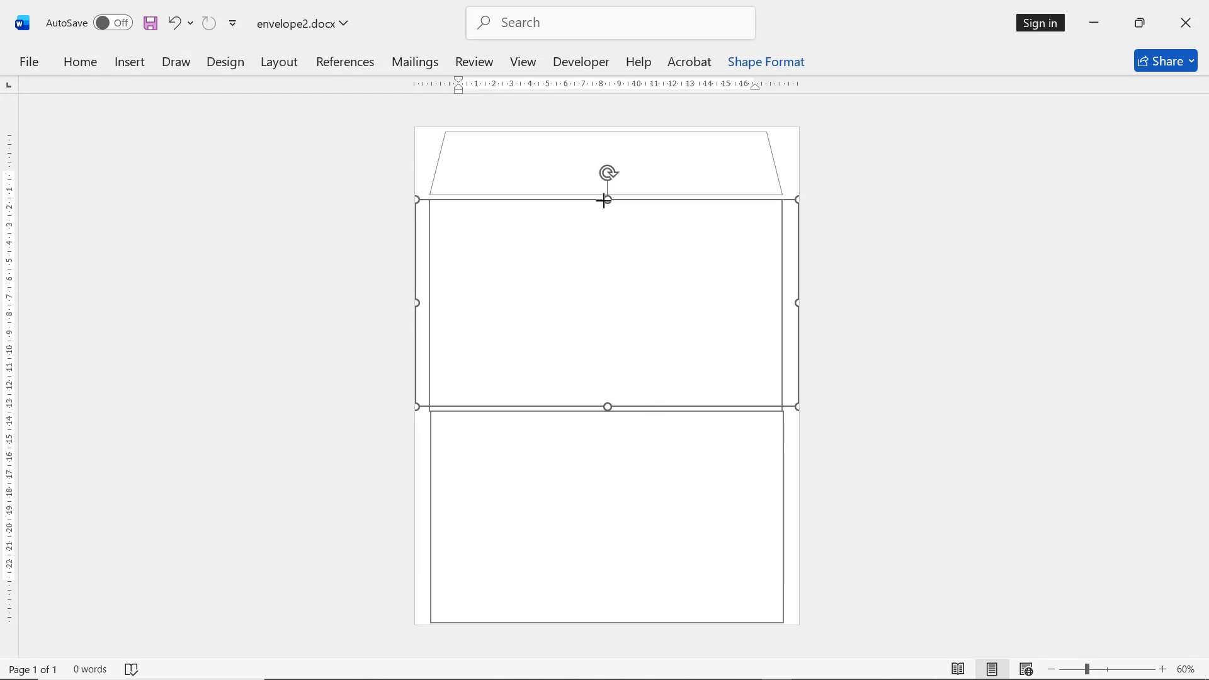
Step: Move the trapezoid flap down so its base touches the upper panel
click(777, 170)
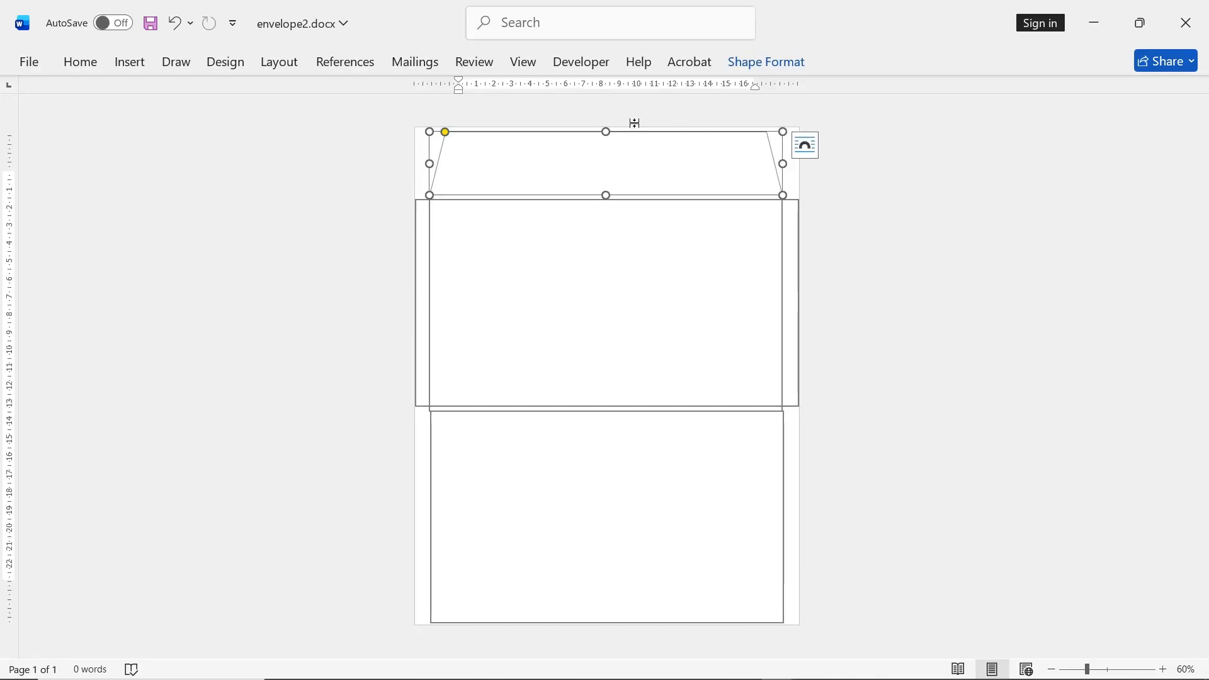
drag(623, 132, 627, 141)
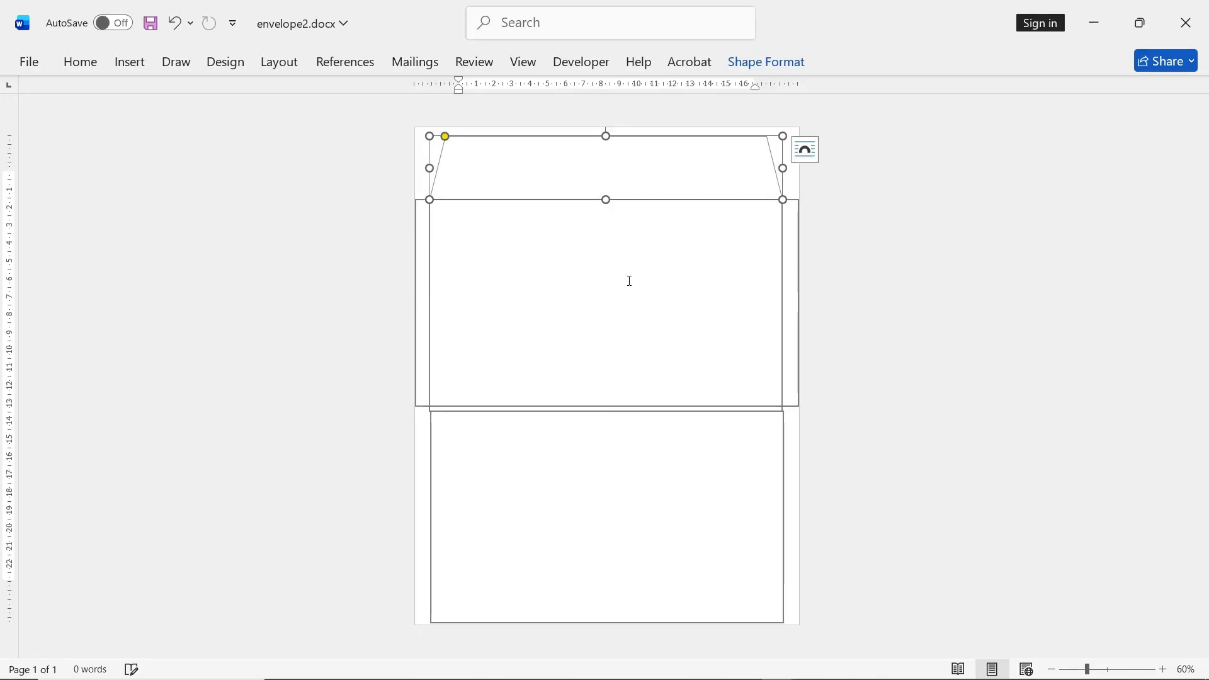
Step: Extend the wide rectangle's lower edge to the upper panel's bottom line and send the wide rectangle to the back
click(627, 410)
drag(608, 408, 608, 412)
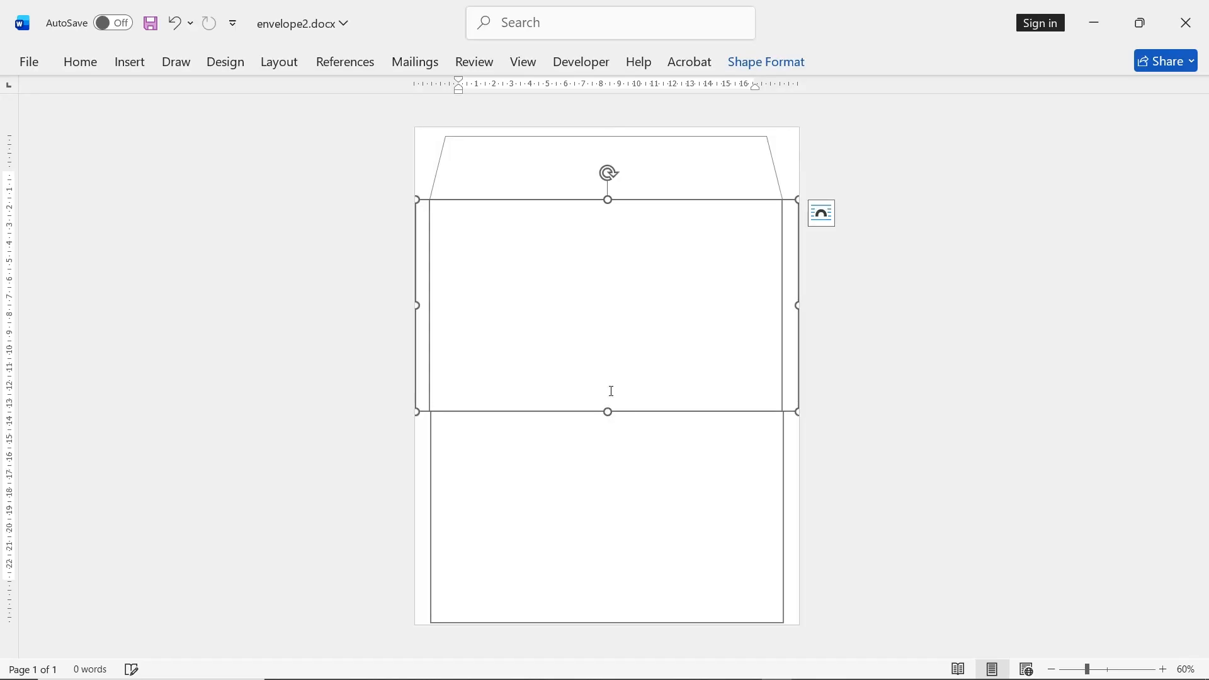
right_click(425, 202)
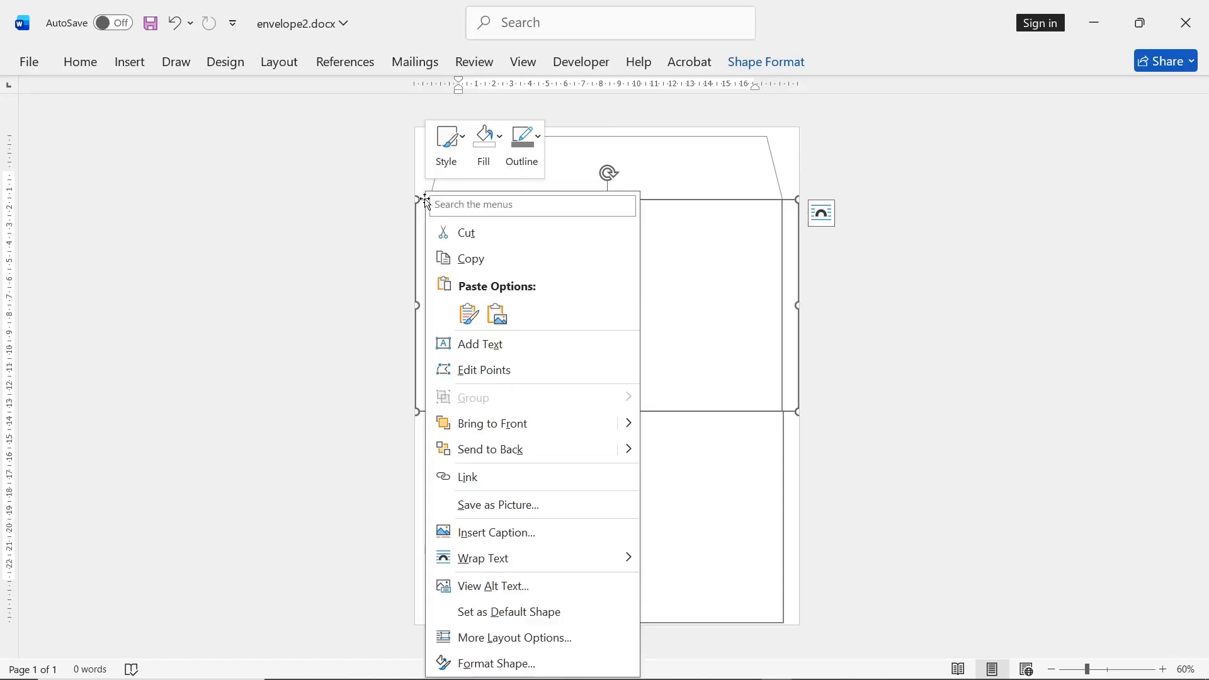
click(482, 450)
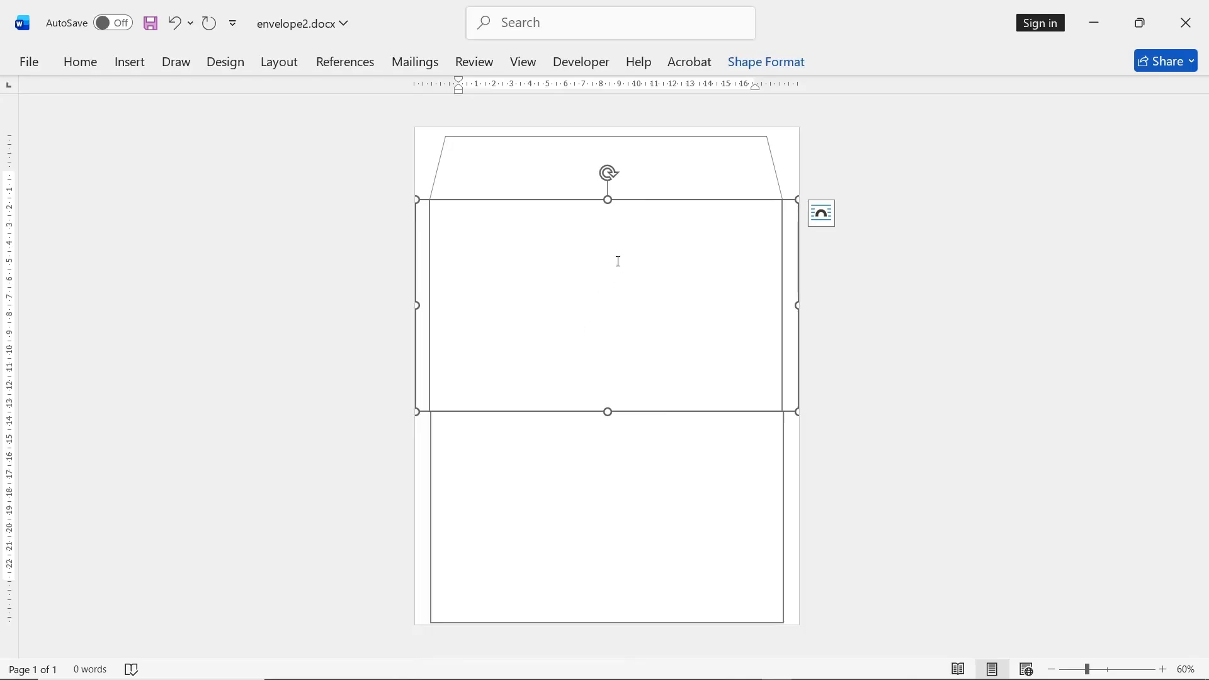
Step: Give the upper inner panel a pattern fill with a black foreground colour
click(700, 201)
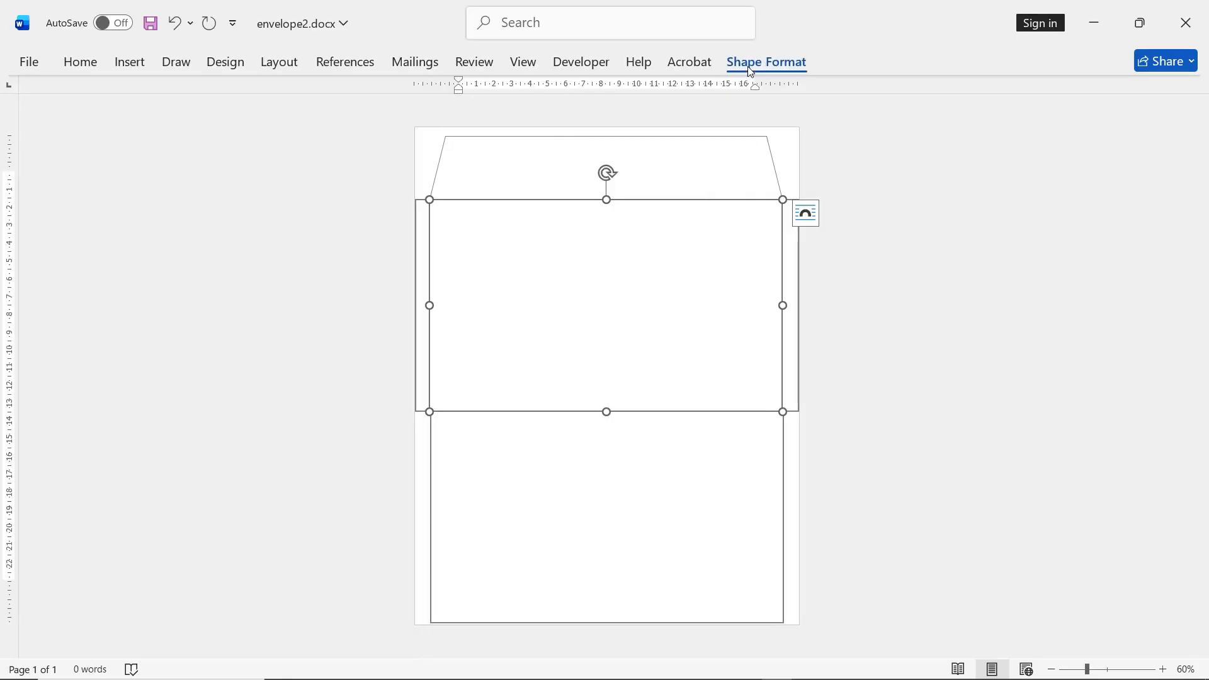
click(767, 62)
click(511, 155)
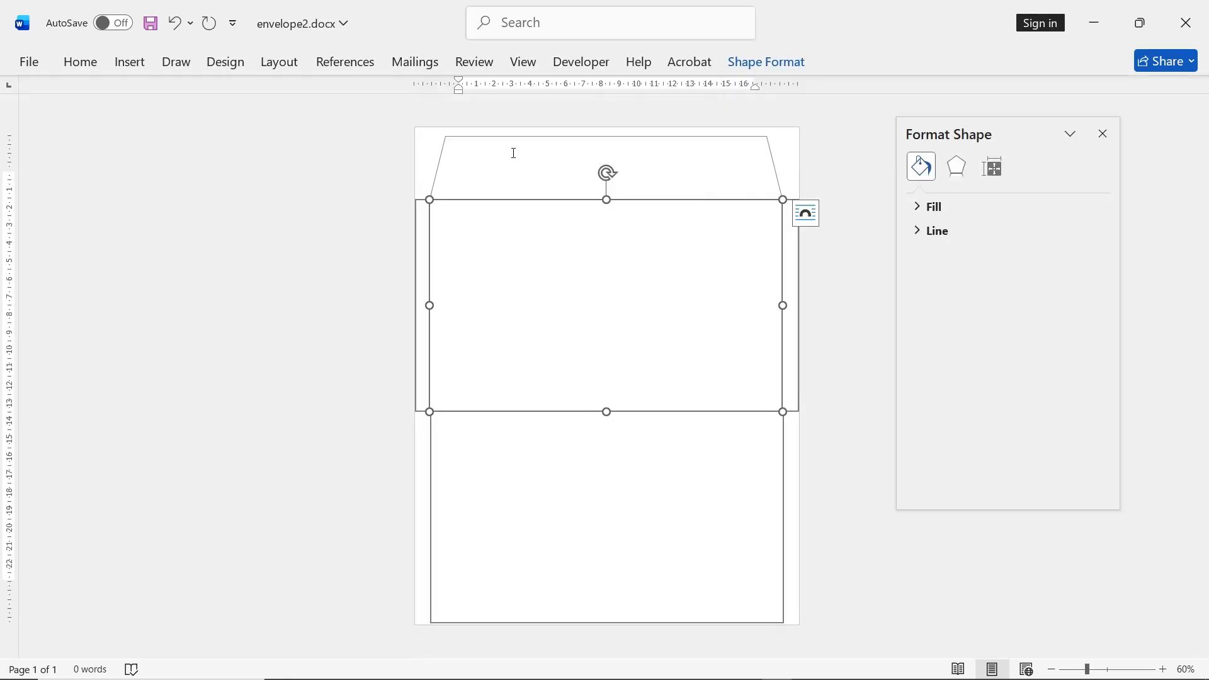
right_click(637, 203)
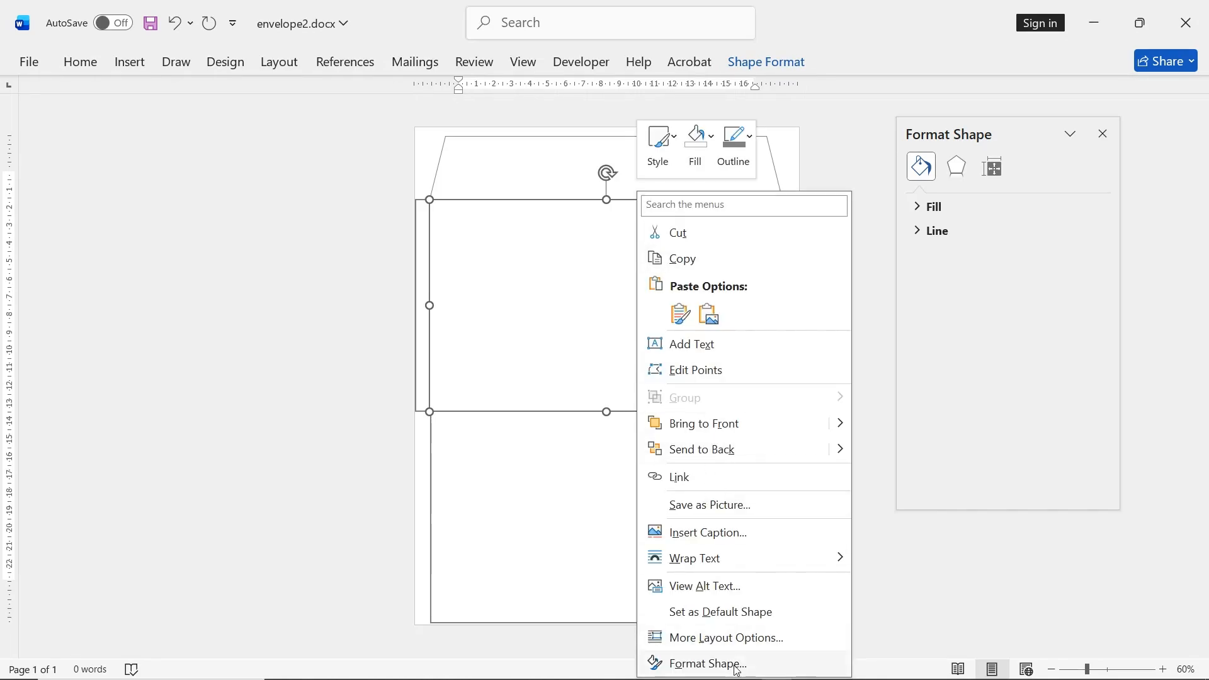
click(933, 208)
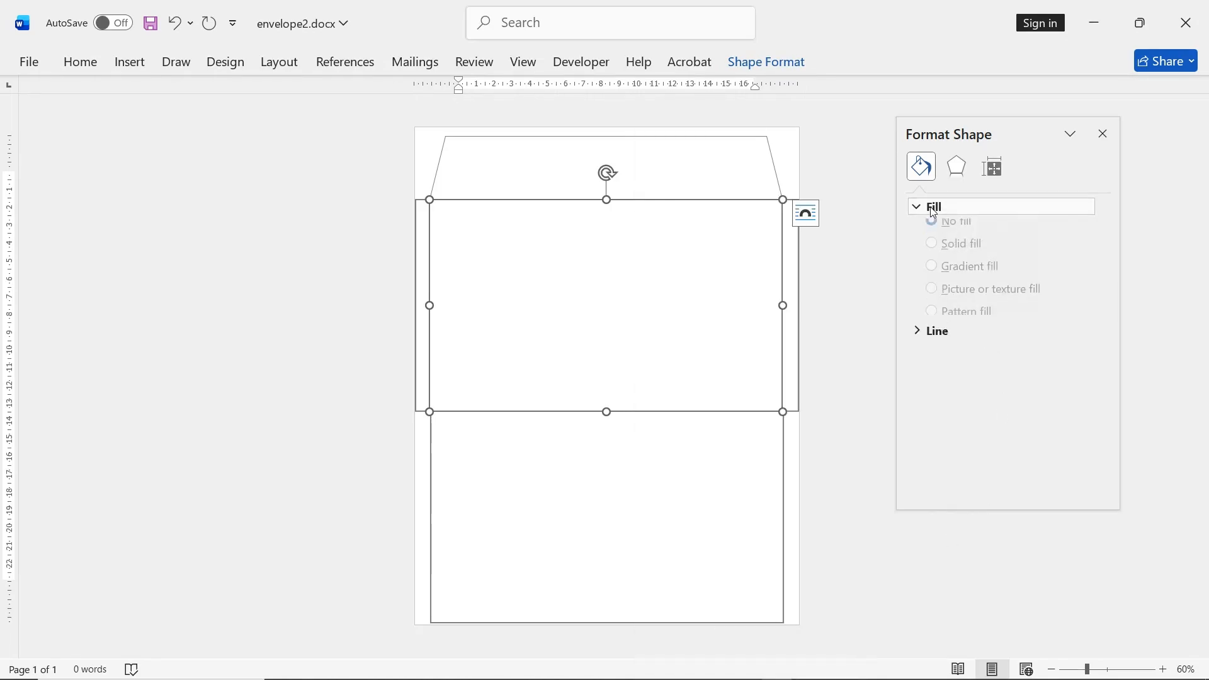
click(951, 334)
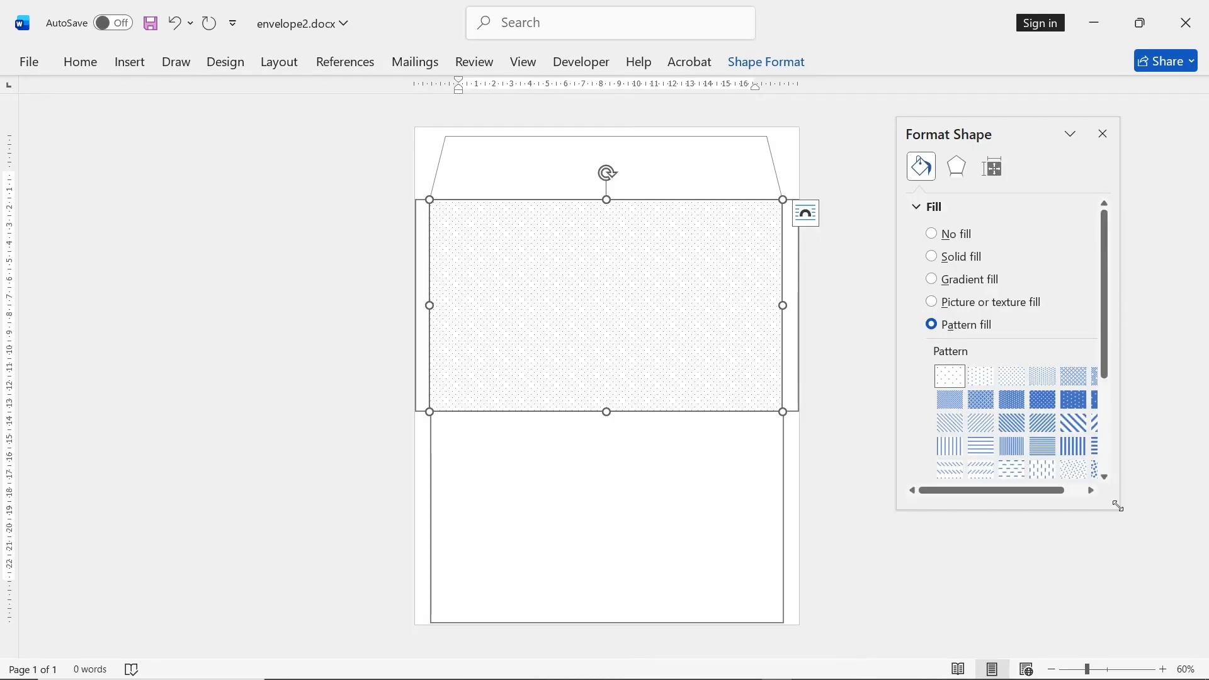
drag(1118, 506, 1204, 646)
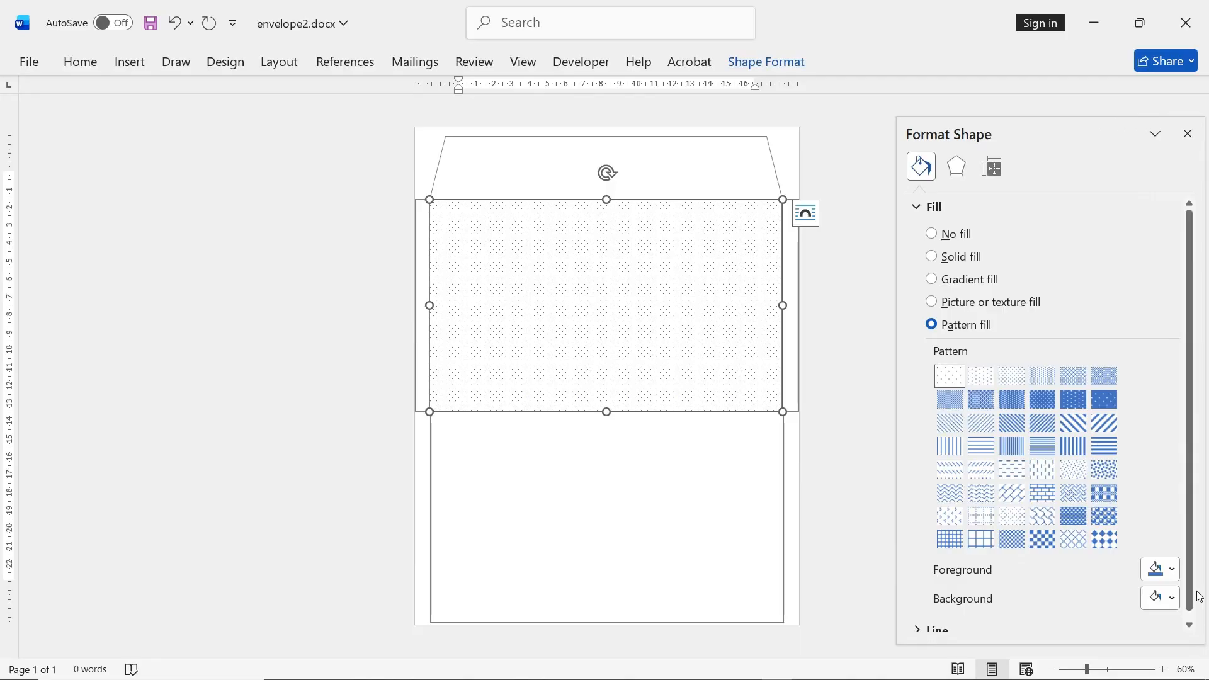
click(1162, 569)
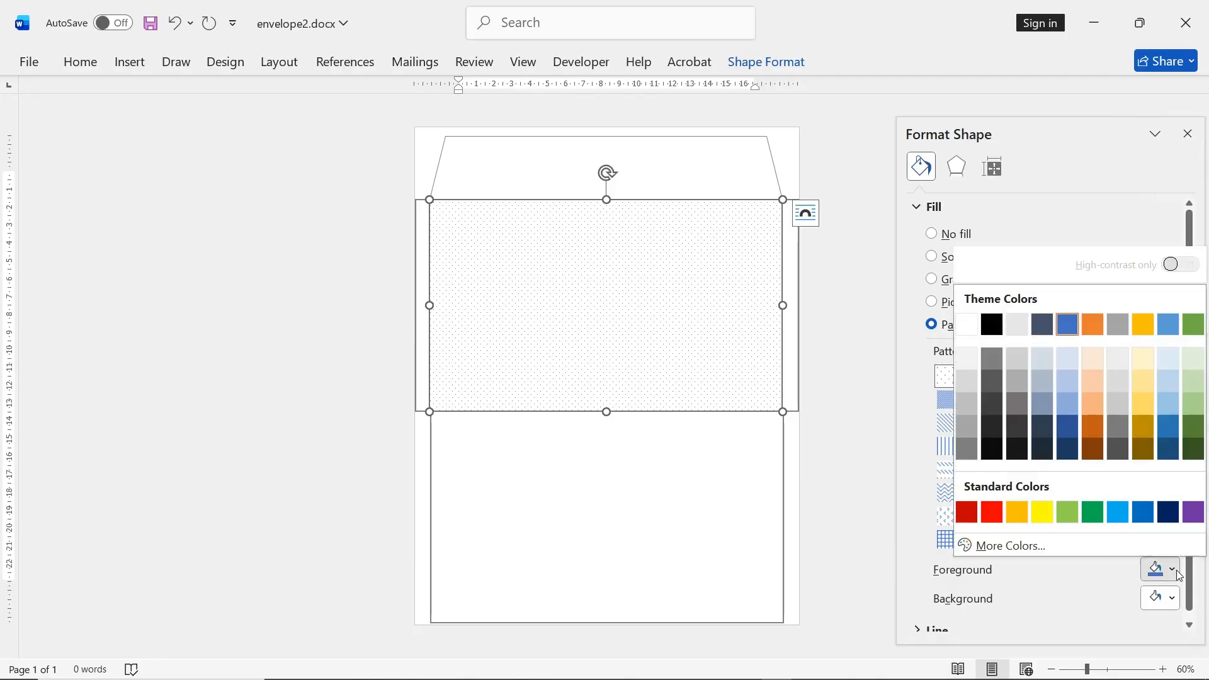
click(991, 325)
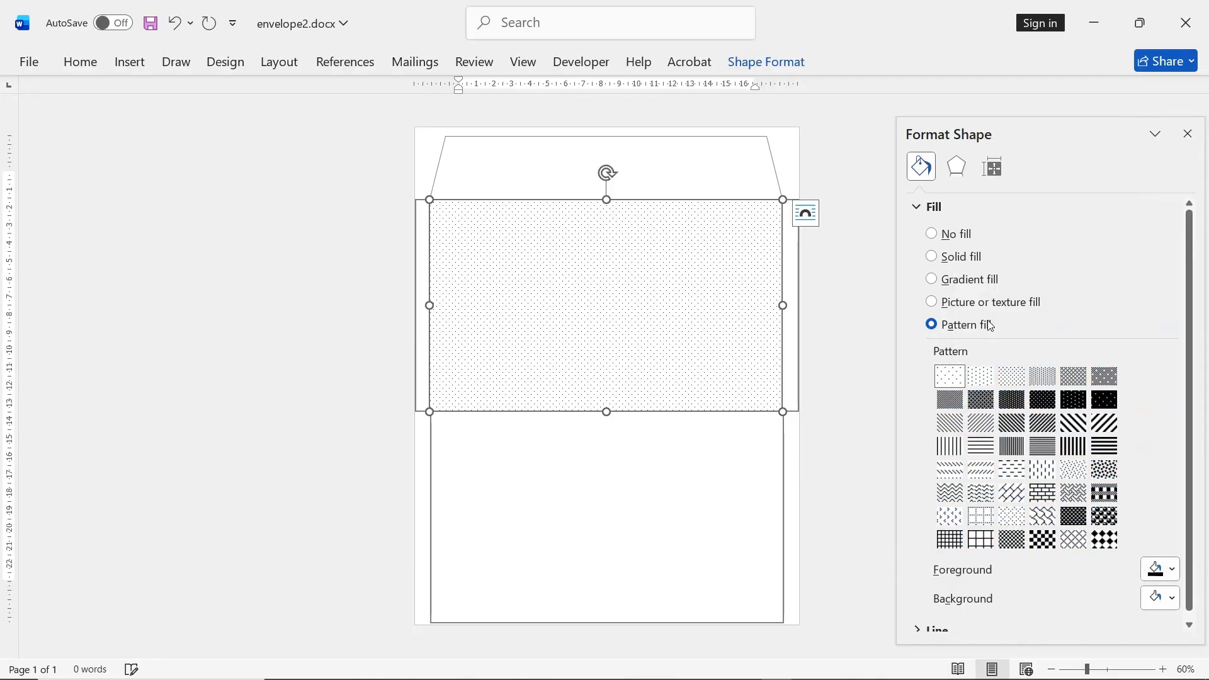
Step: Try the large confetti pattern on the upper panel and settle on the weave pattern
click(1110, 472)
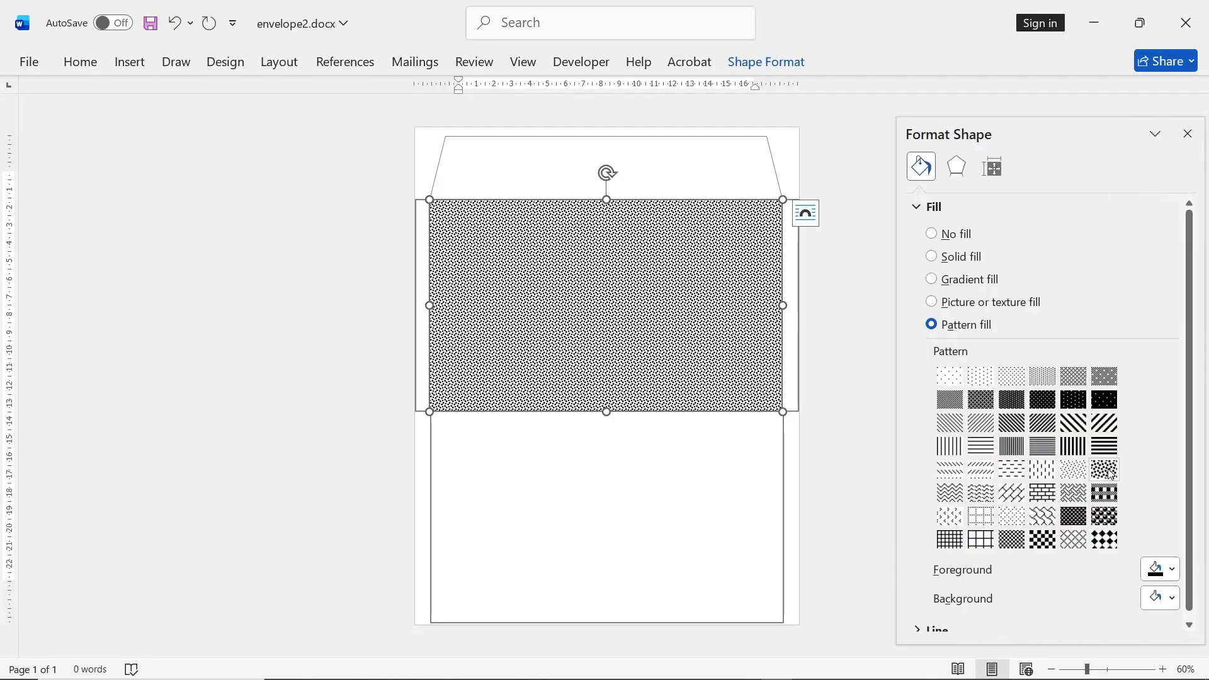
click(1078, 496)
key(ctrl+z)
click(1078, 498)
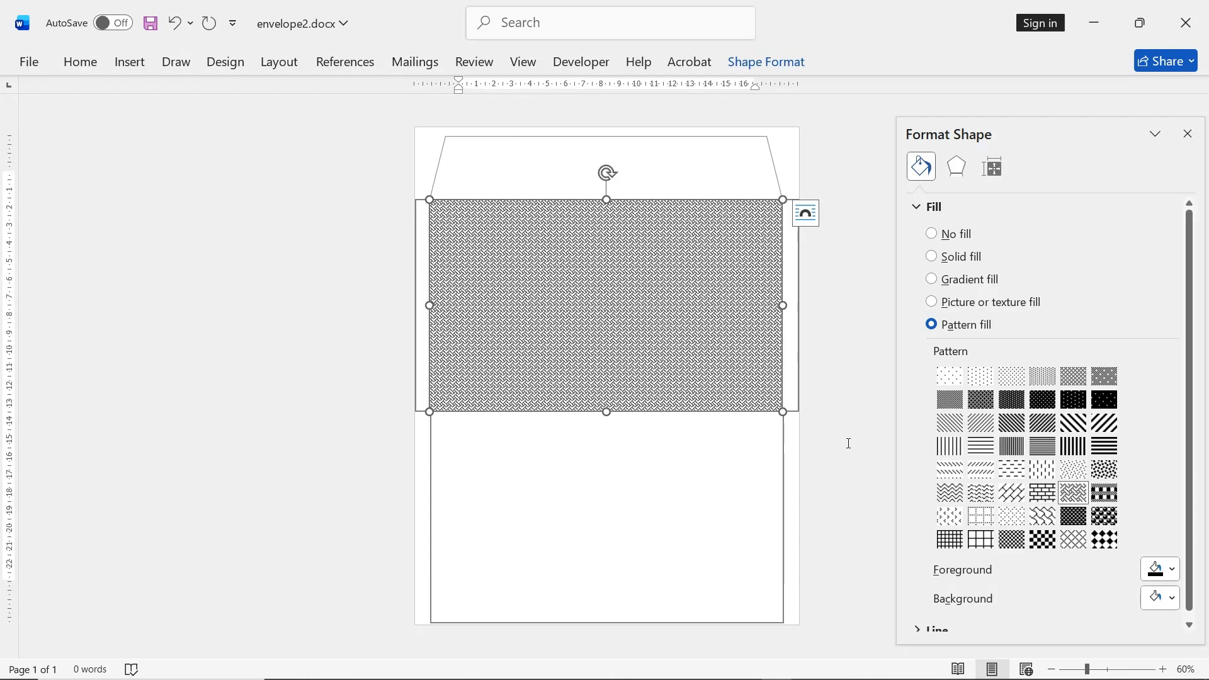
Step: Apply the same black weave pattern fill to the lower panel
click(716, 490)
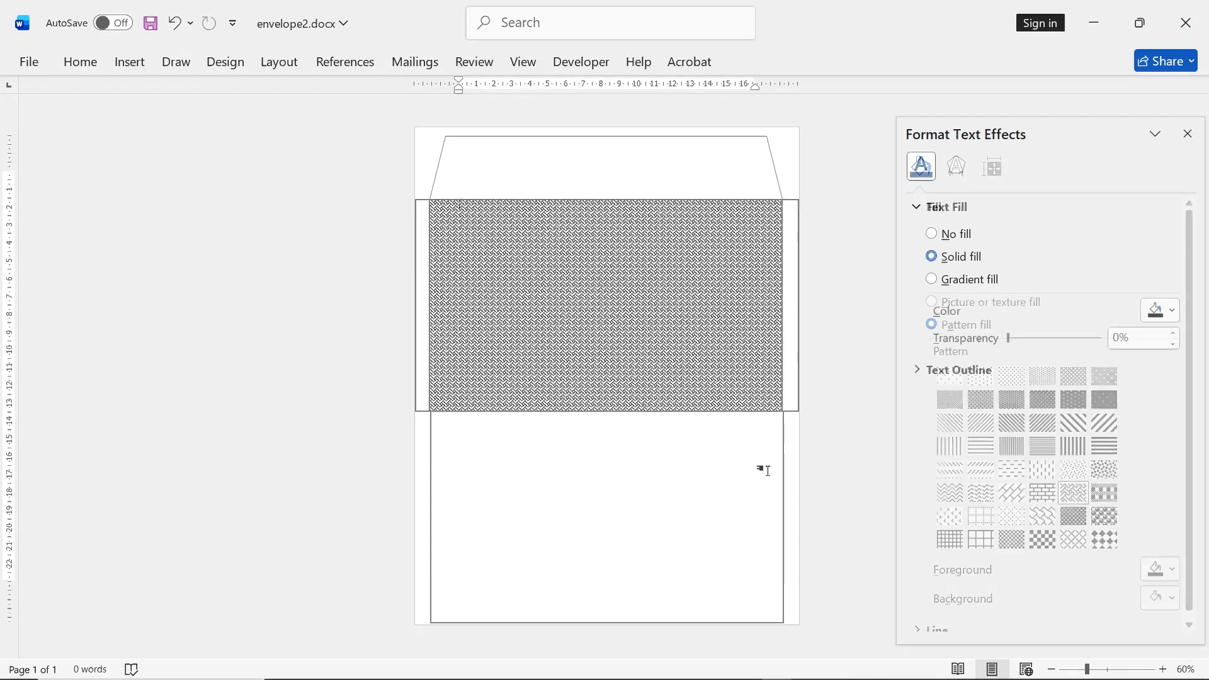
click(783, 481)
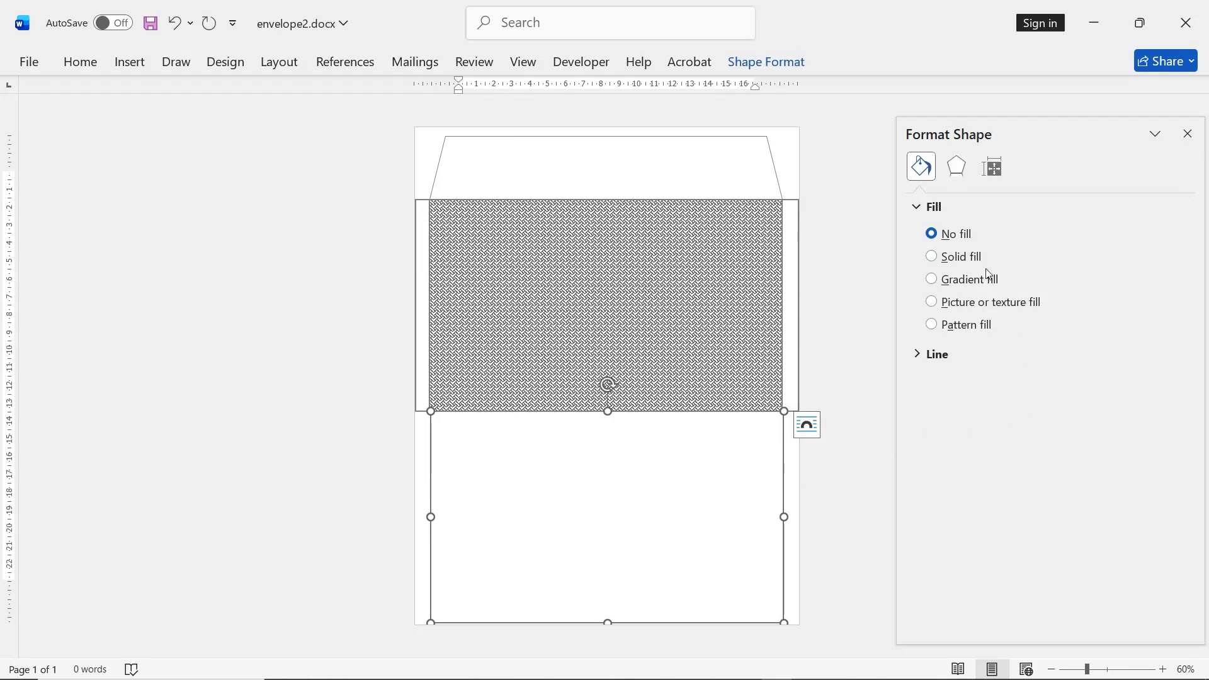
click(970, 325)
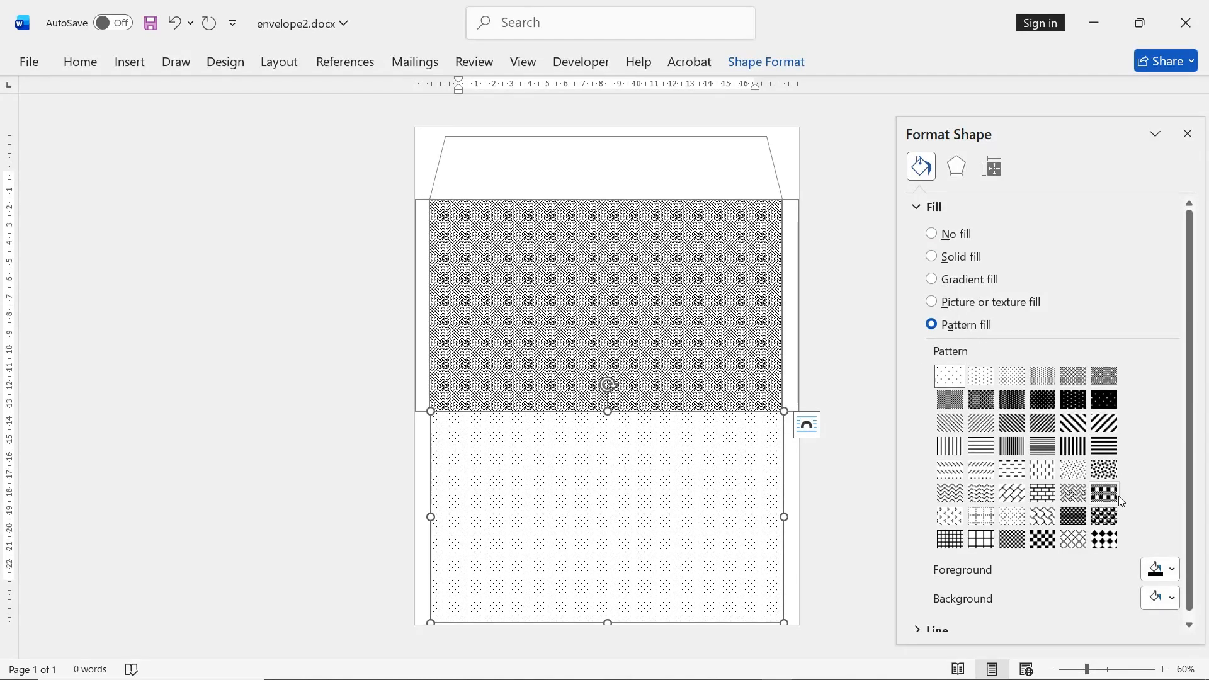
click(1081, 498)
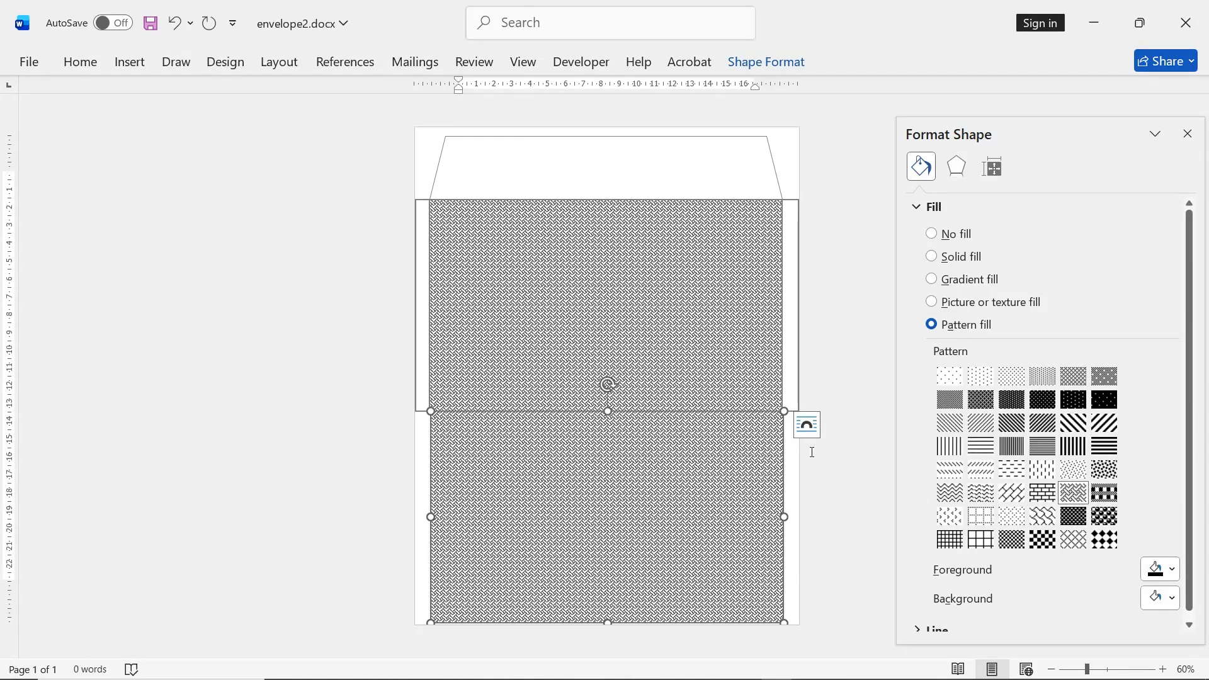
click(852, 386)
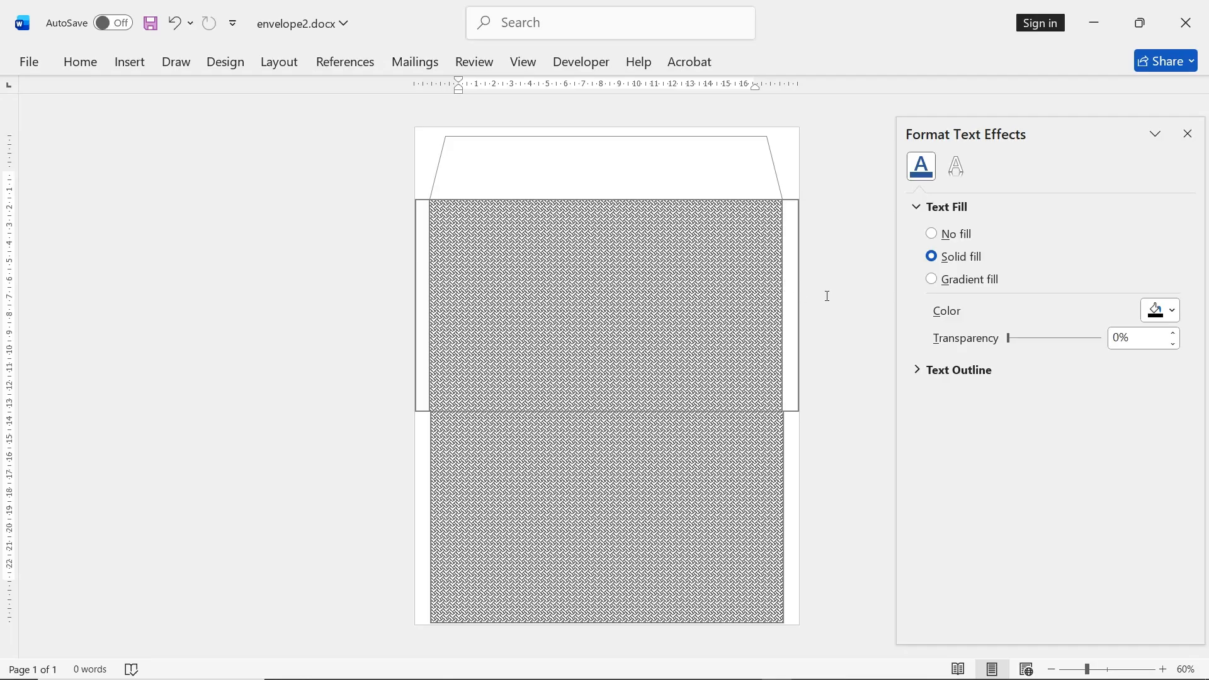
Step: Mark the waste areas around the trapezoid flap and along both sides of the lower panel with the red pen
click(176, 62)
click(258, 97)
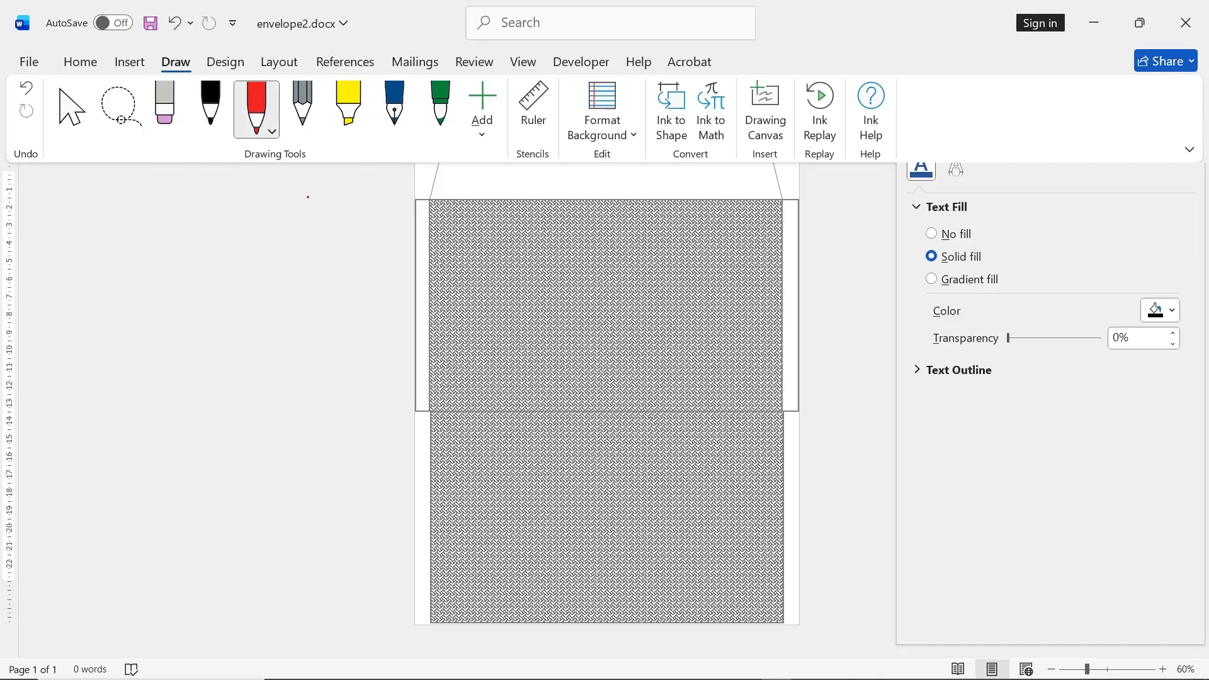
click(419, 173)
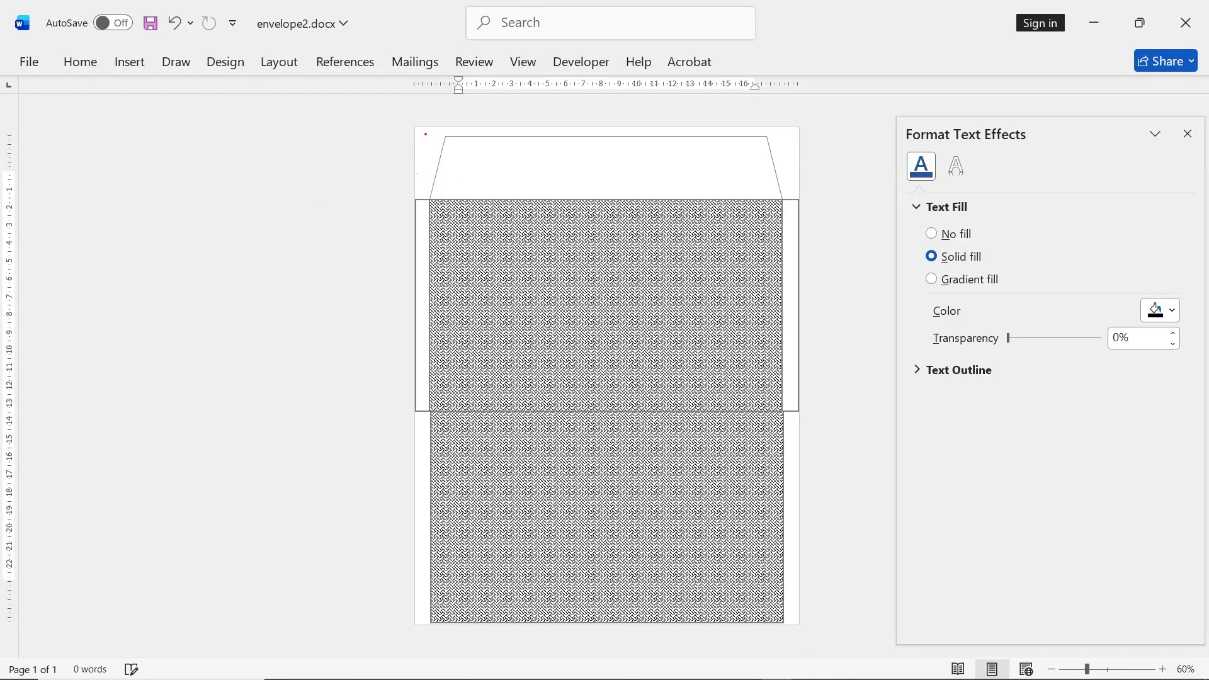
drag(425, 133, 421, 188)
mouse_move(446, 133)
mouse_down()
mouse_move(783, 134)
mouse_move(797, 191)
mouse_up()
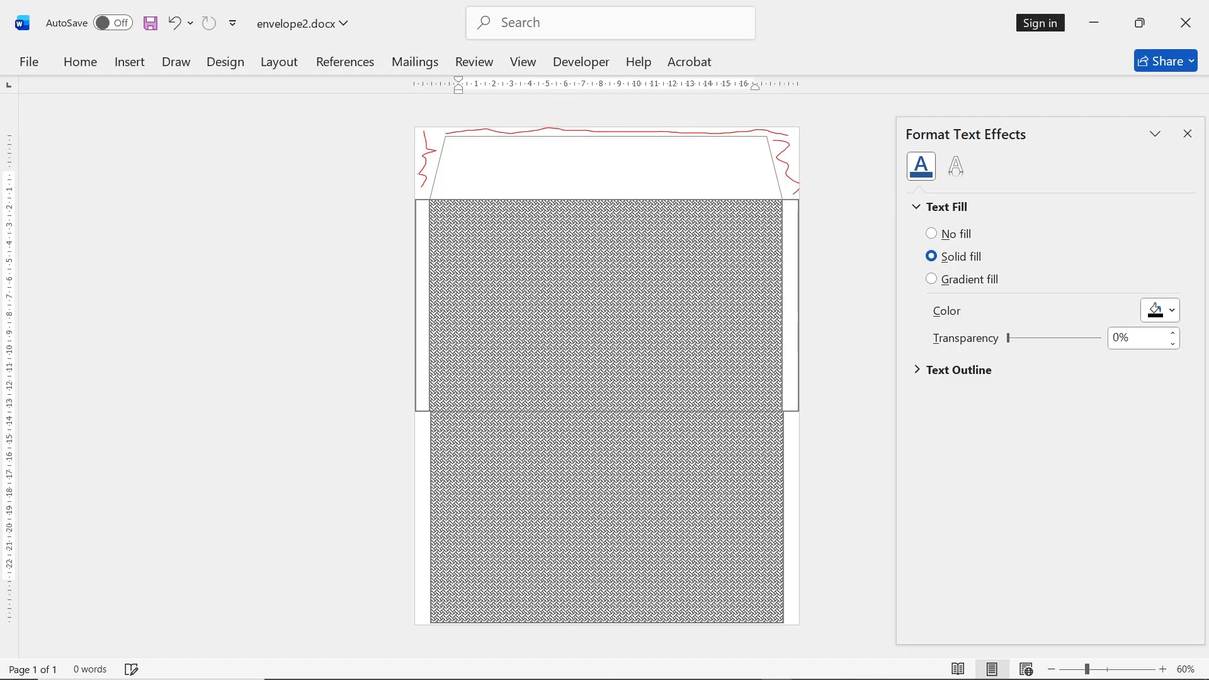
drag(792, 419, 796, 594)
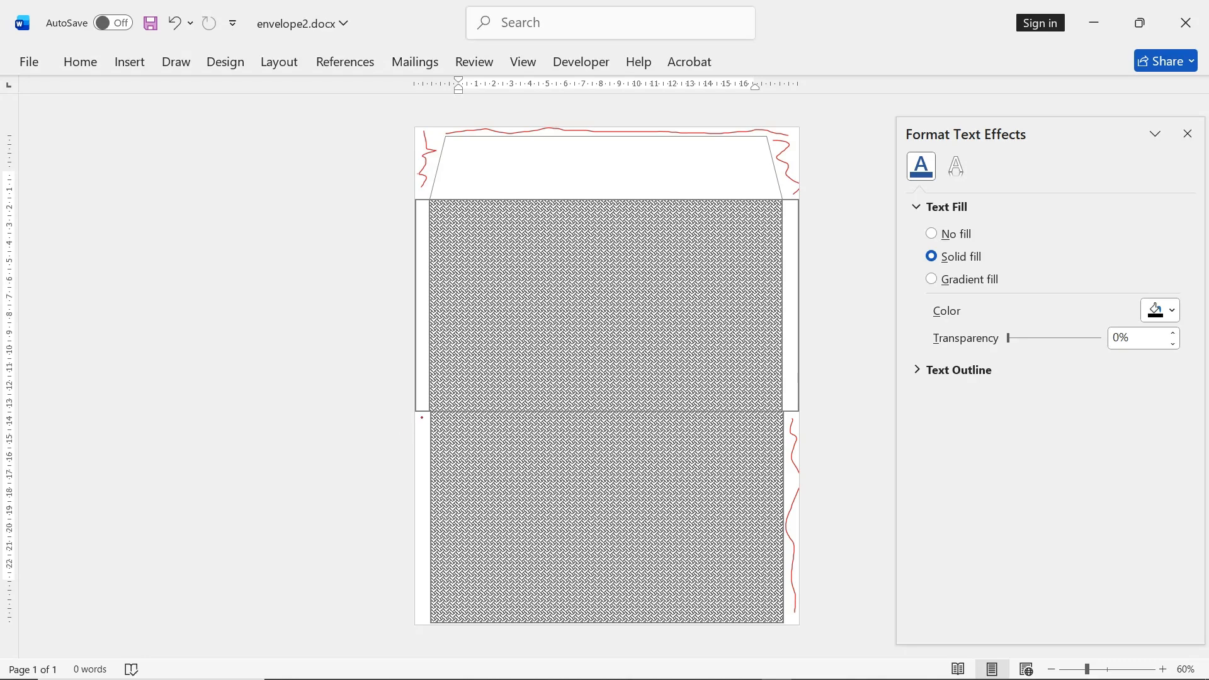
drag(420, 451, 423, 602)
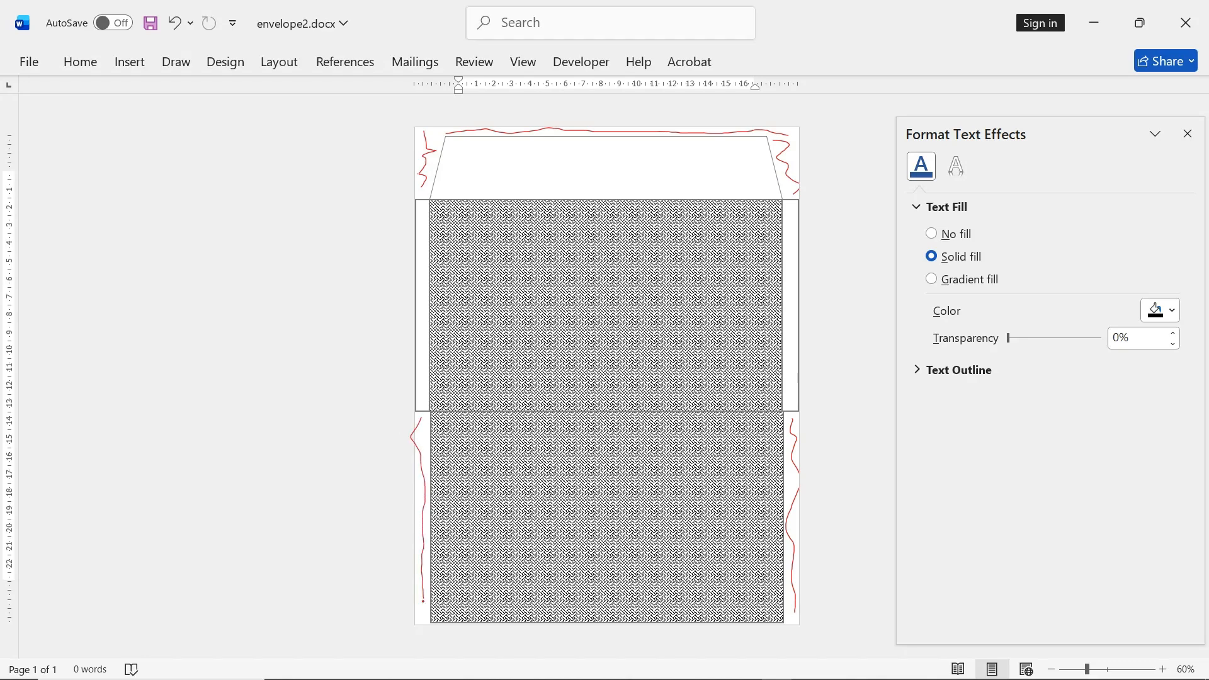